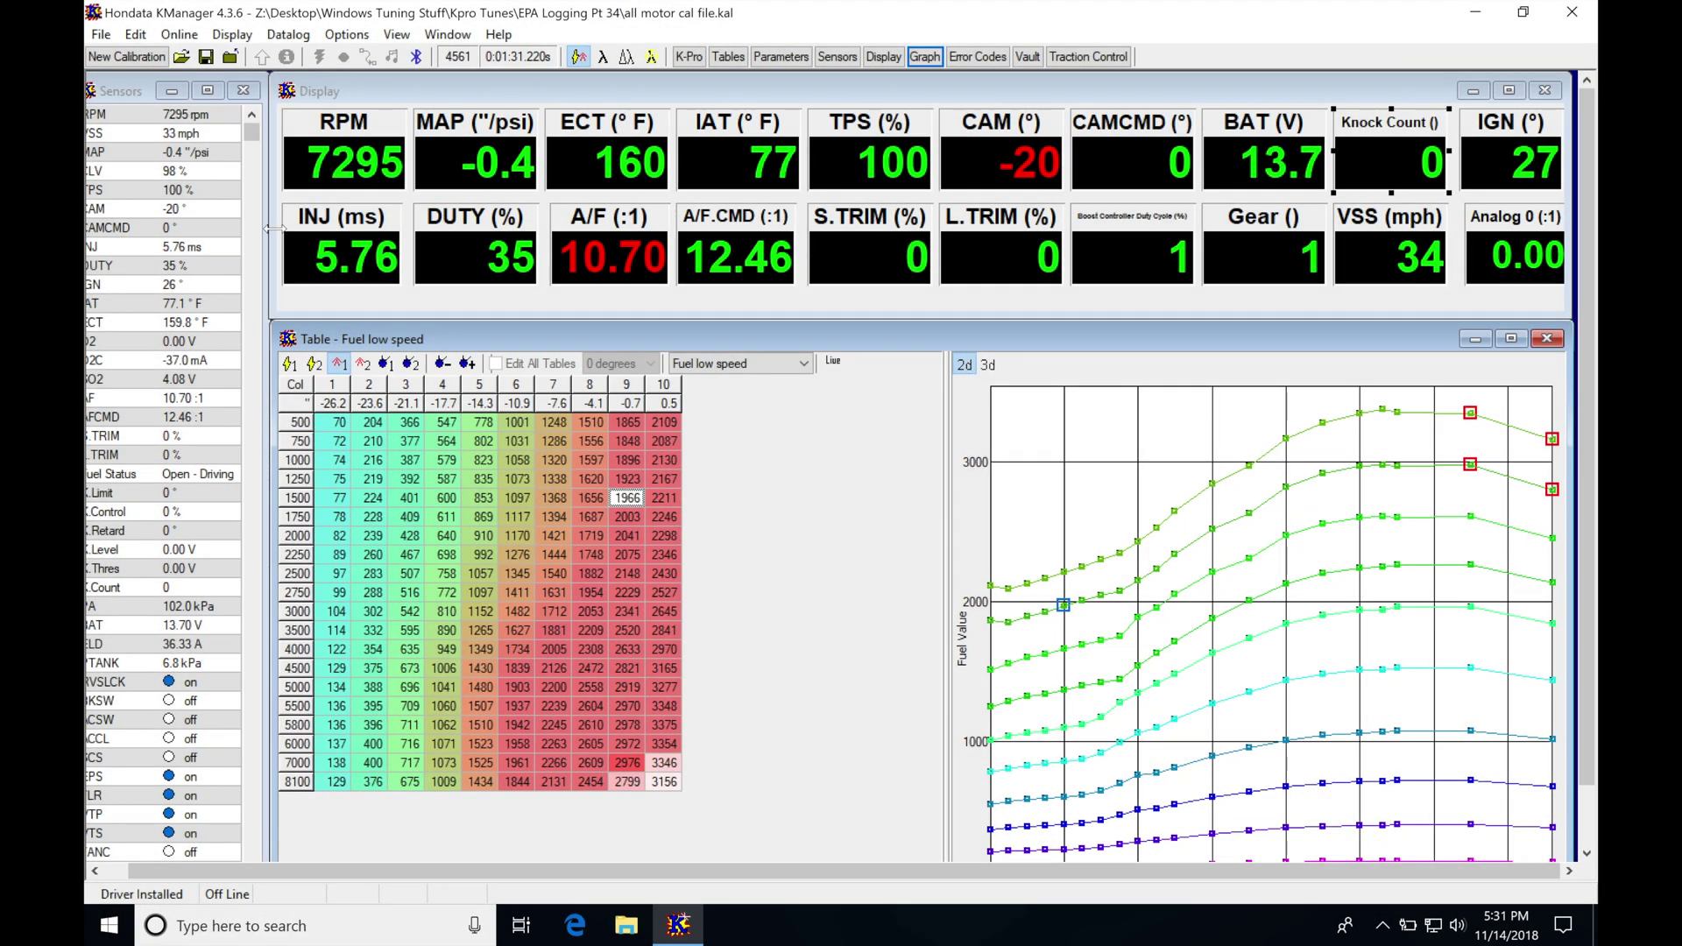
Step: Open the 'Turbo example 1-4 bogging' calibration and display the datalog graph
left_click(181, 56)
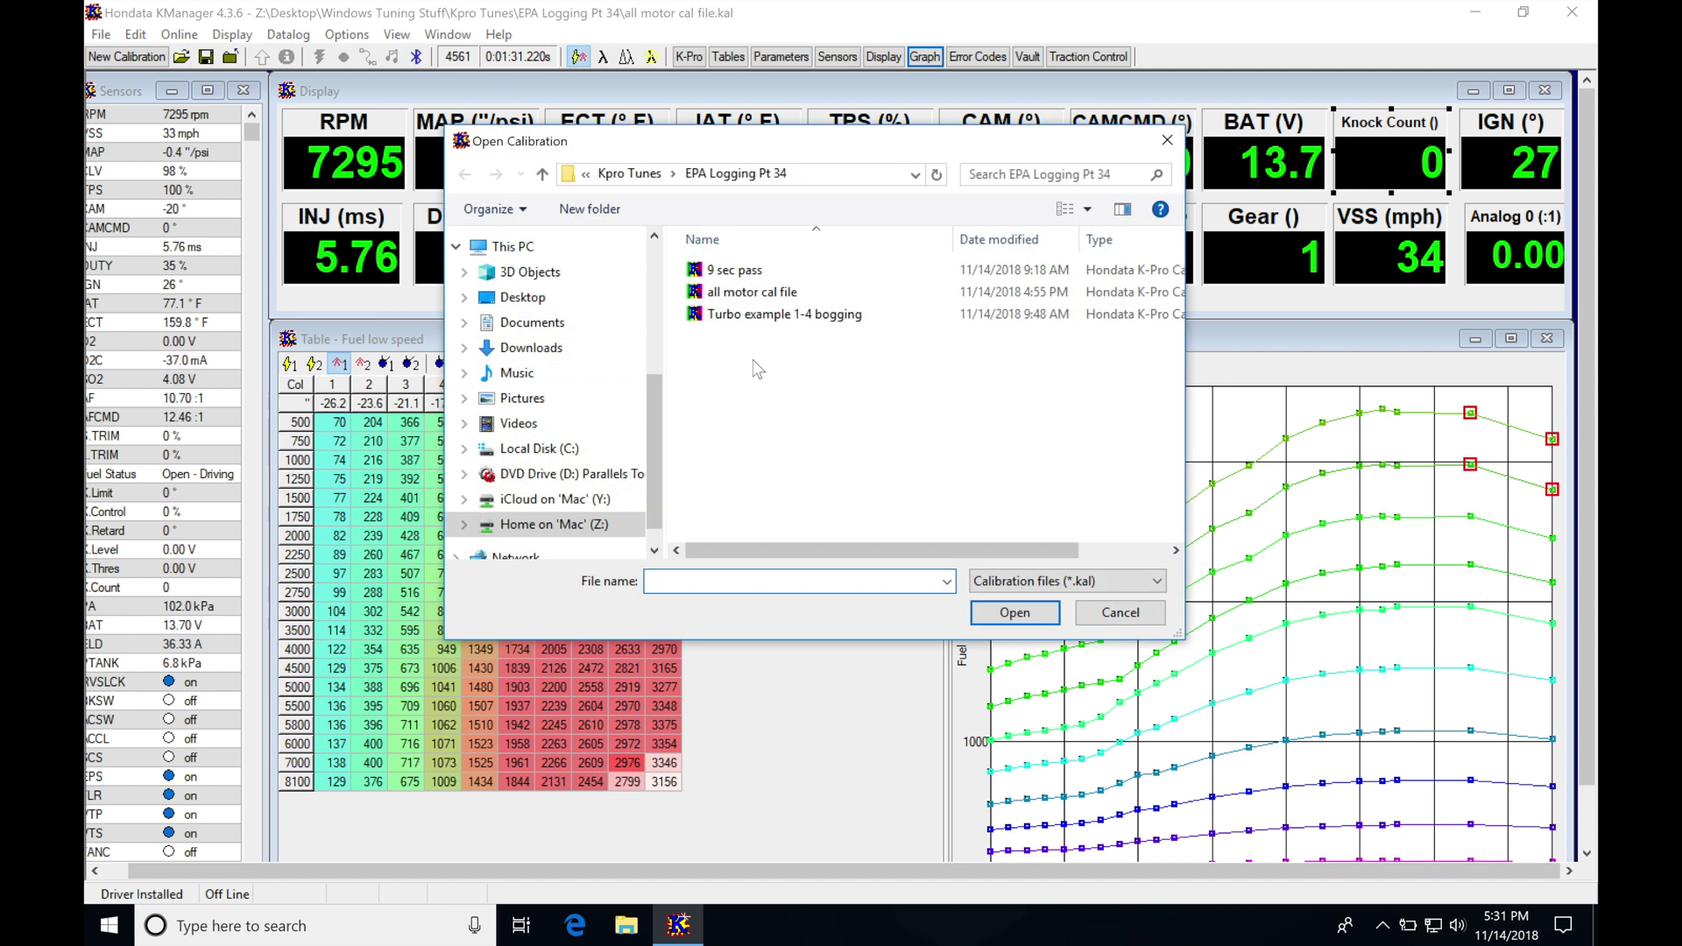
left_click(785, 316)
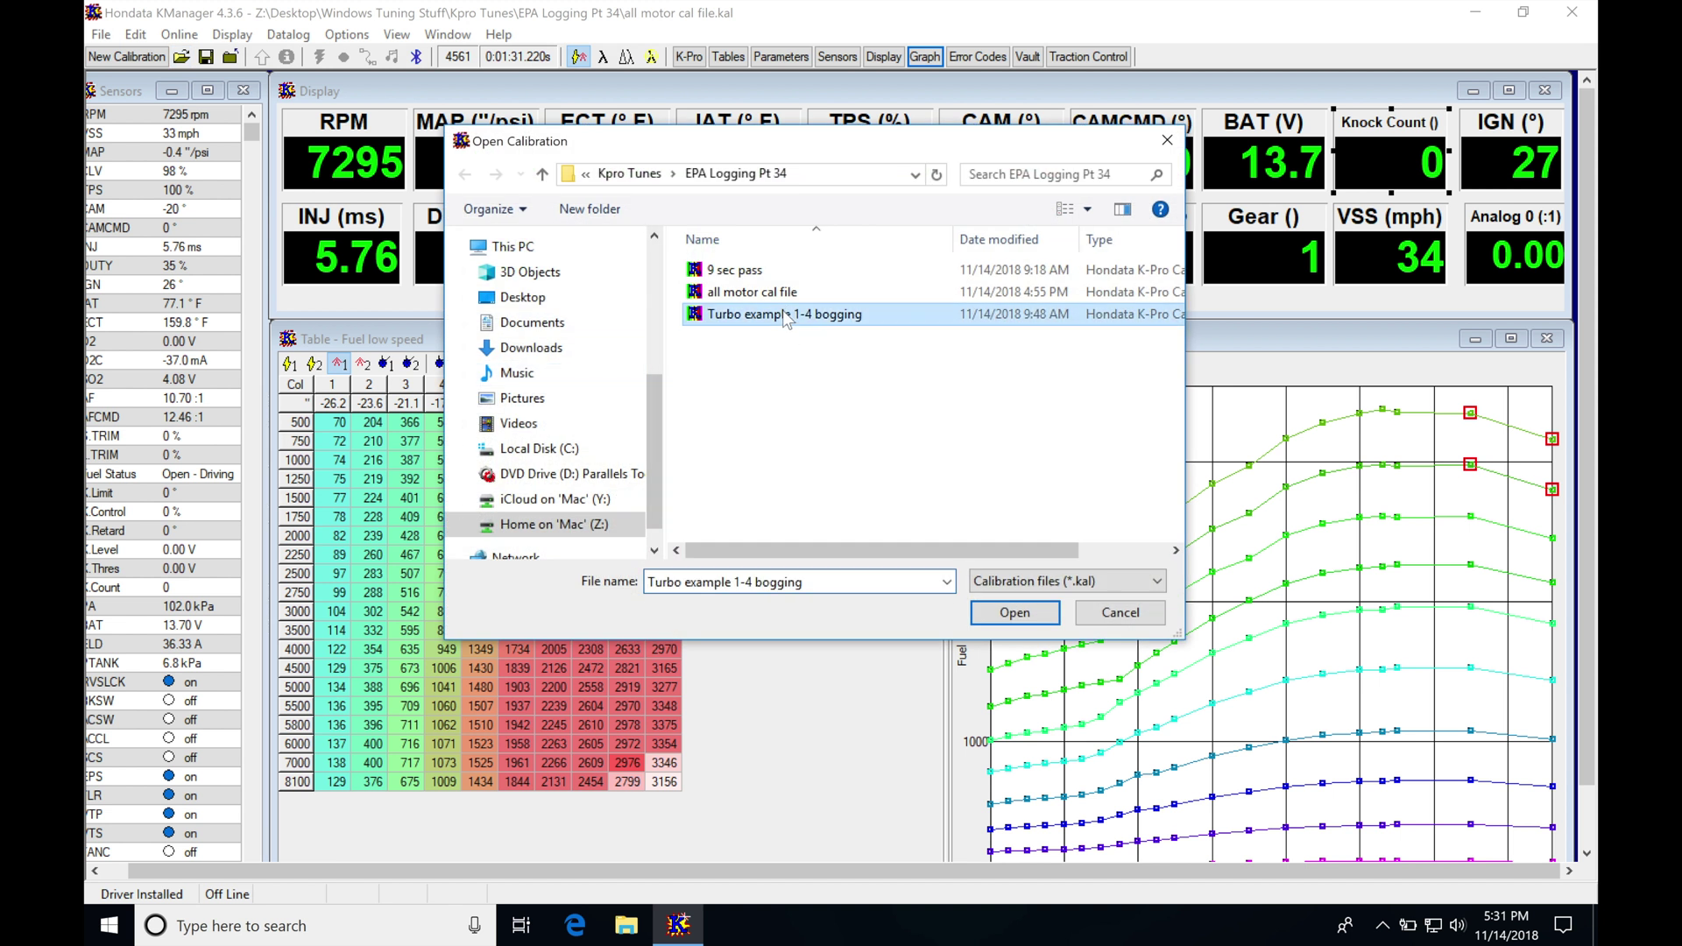
left_click(1014, 613)
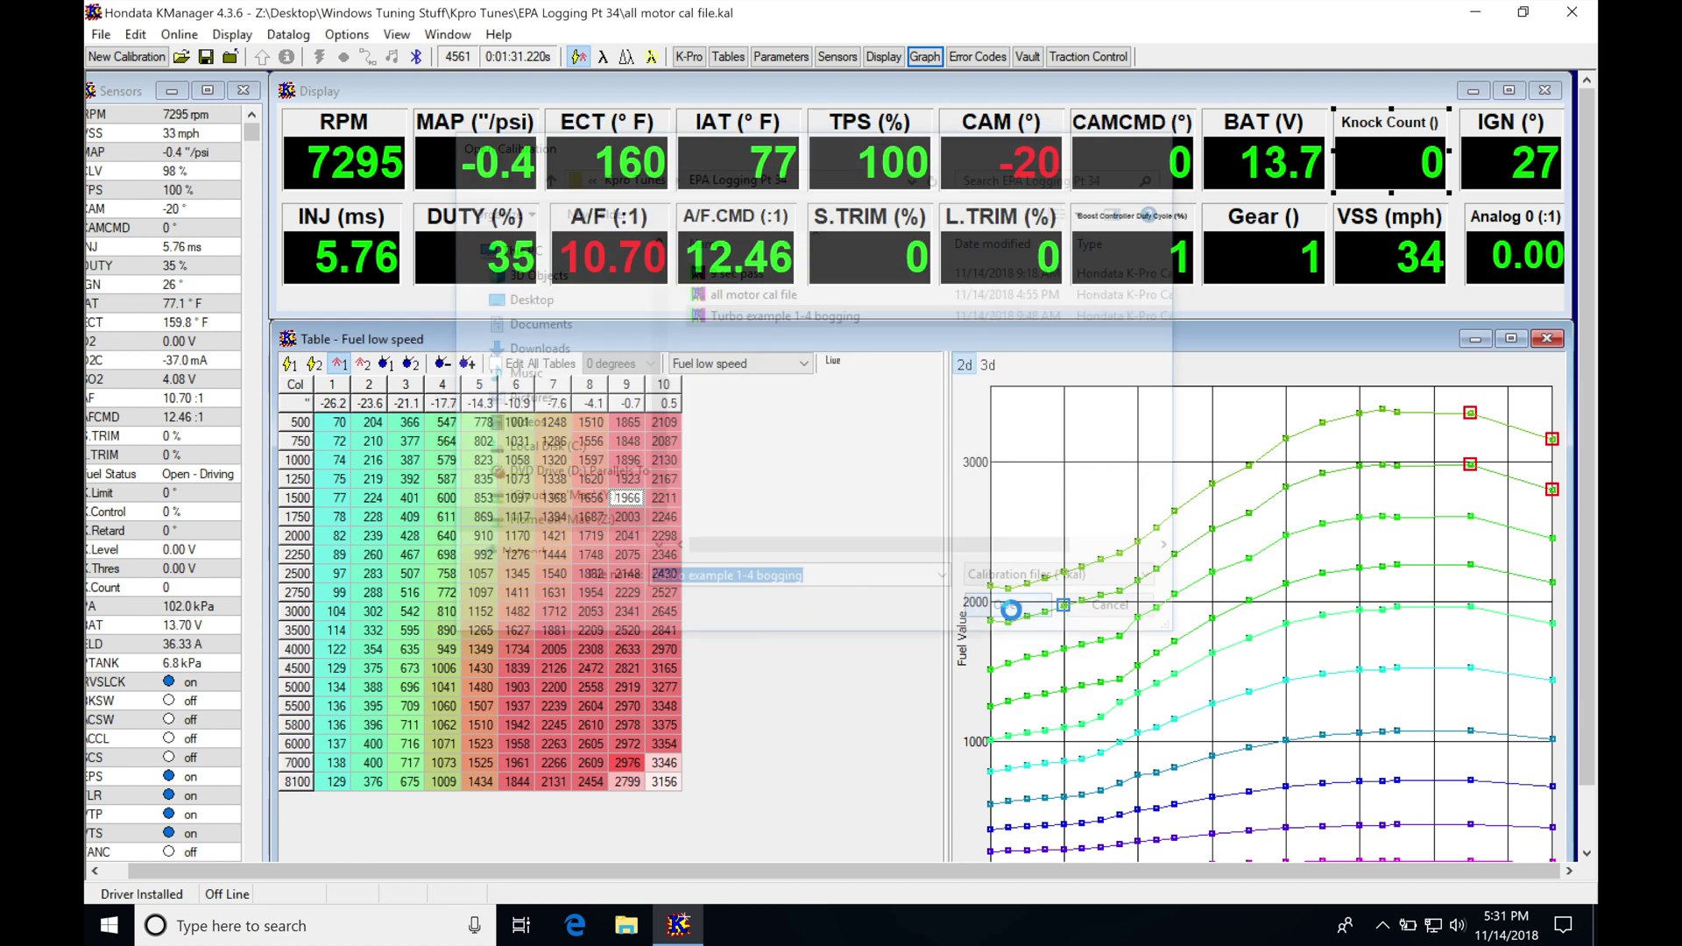
left_click(924, 57)
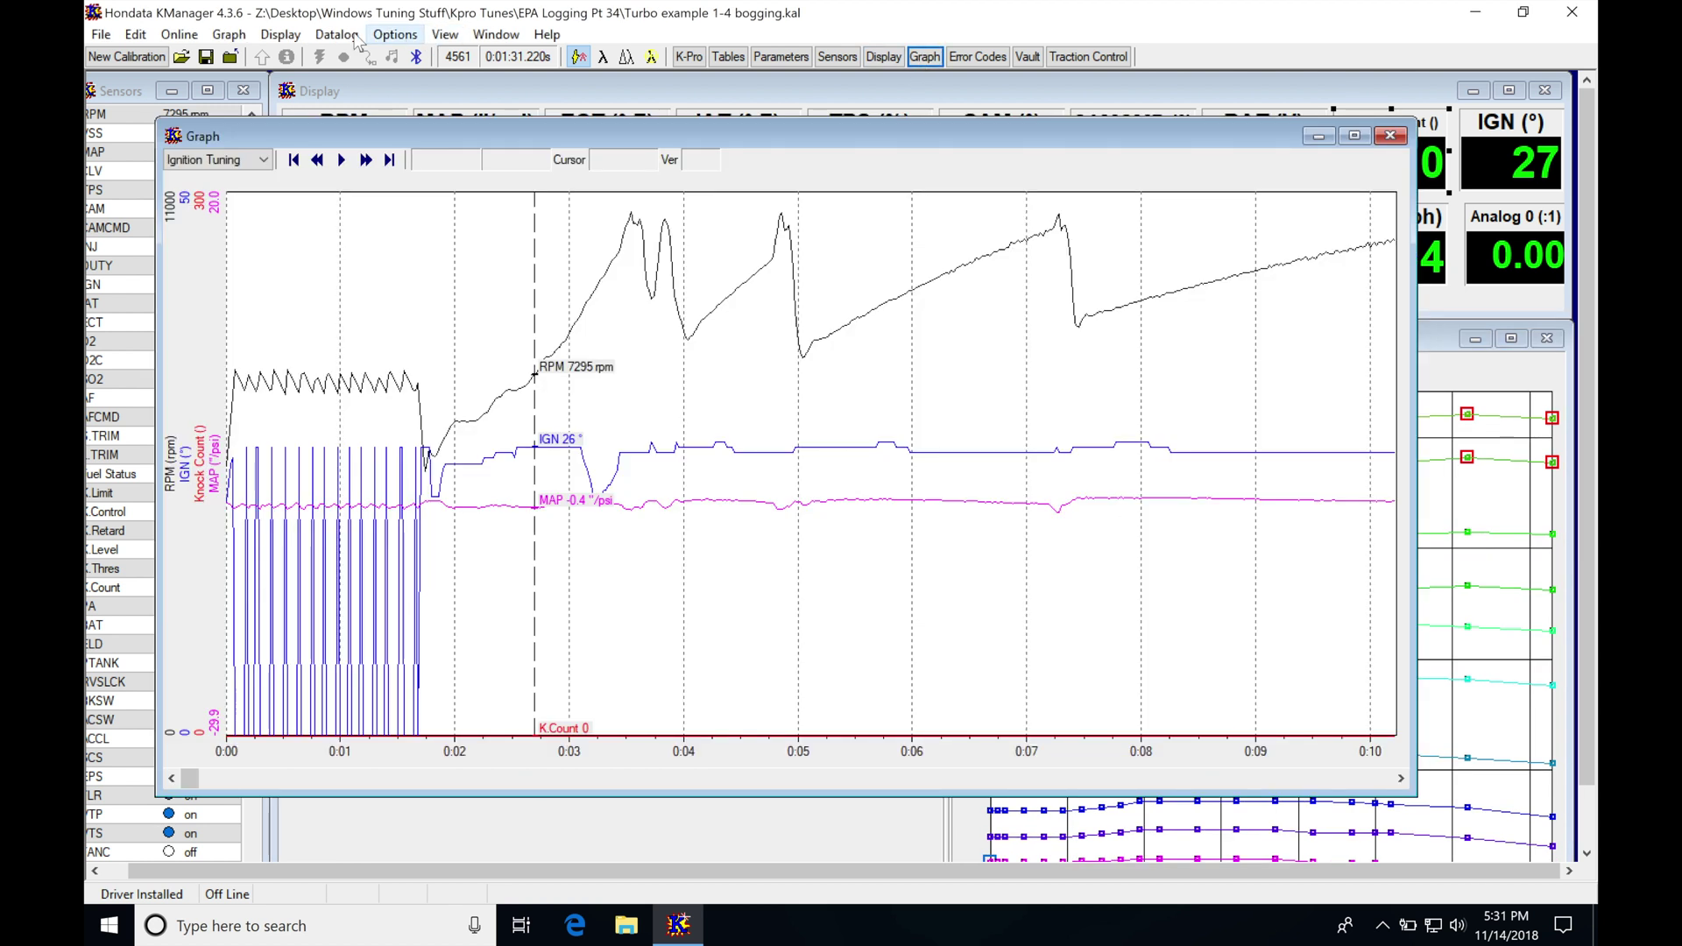
Step: Load the 'Turbo example 1-4 bogging' datalog
left_click(336, 34)
left_click(375, 135)
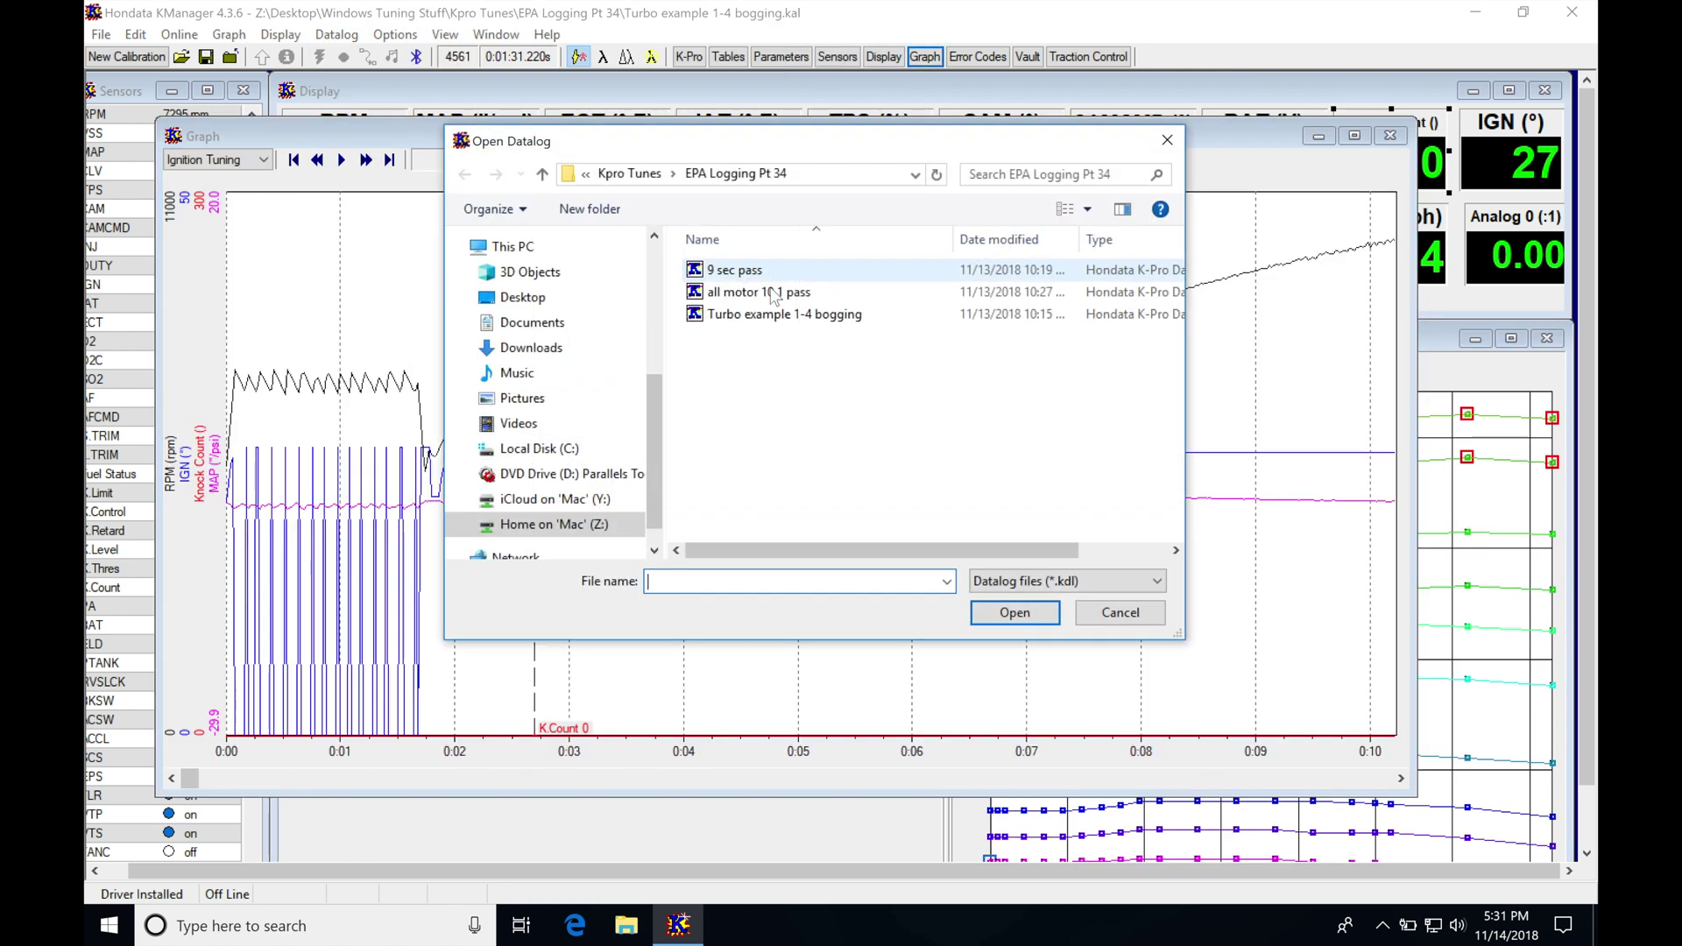
double_click(764, 312)
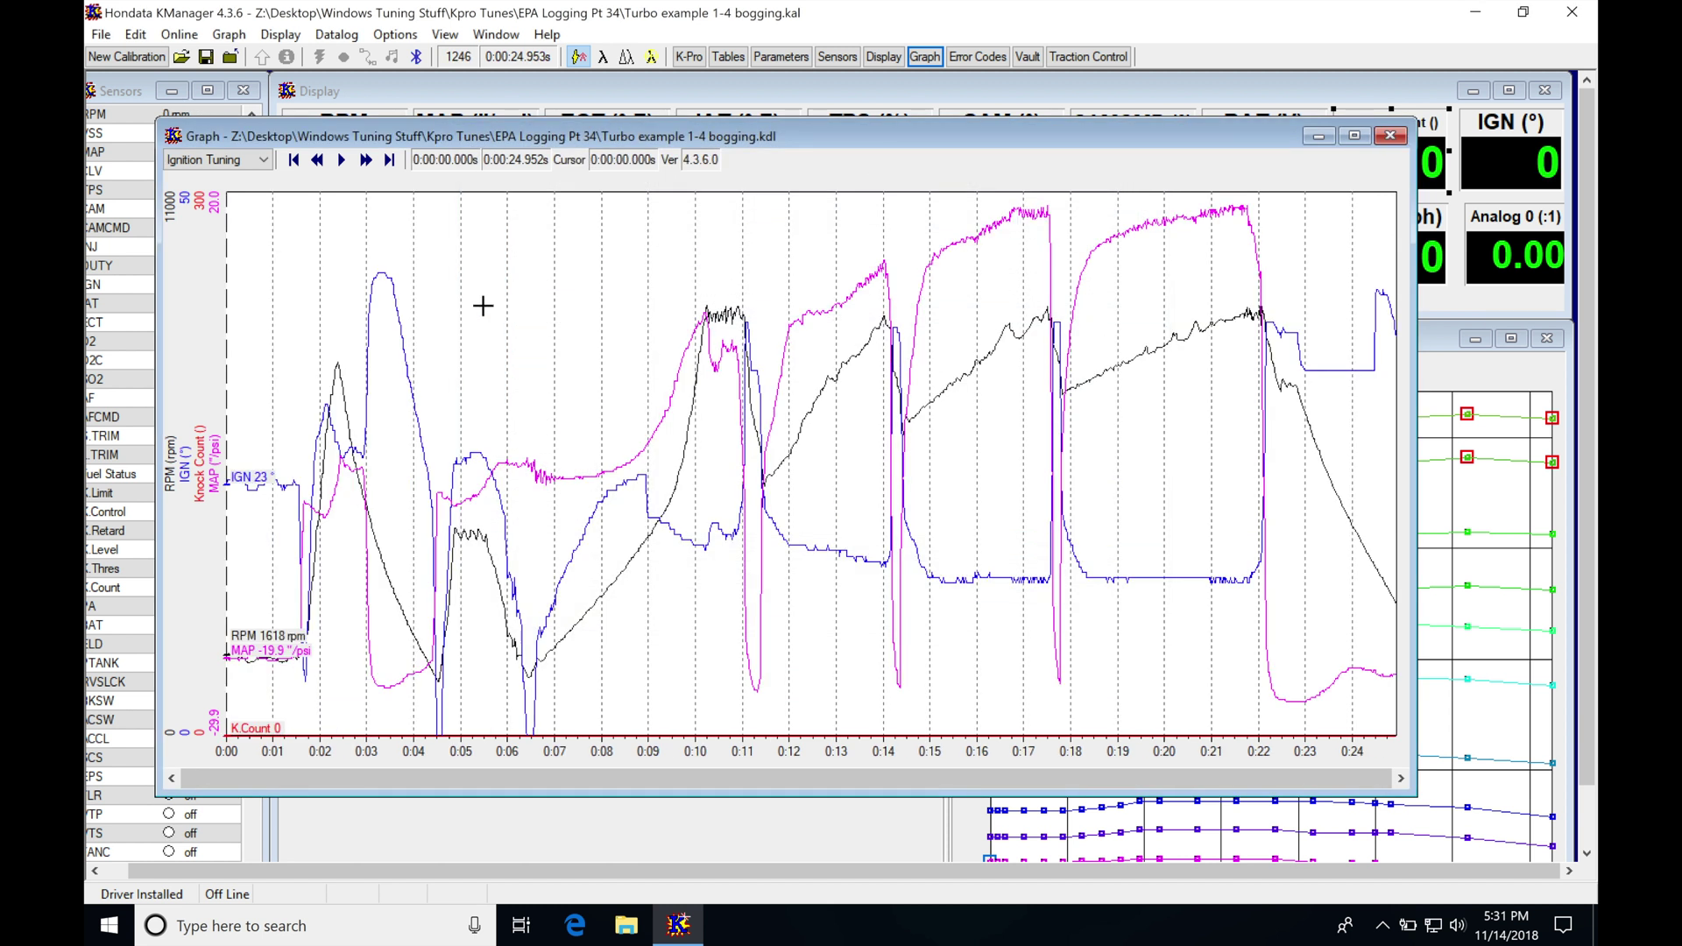
Step: Show the Track Tuning plots with the cursor at the launch near 5 s
left_click(263, 161)
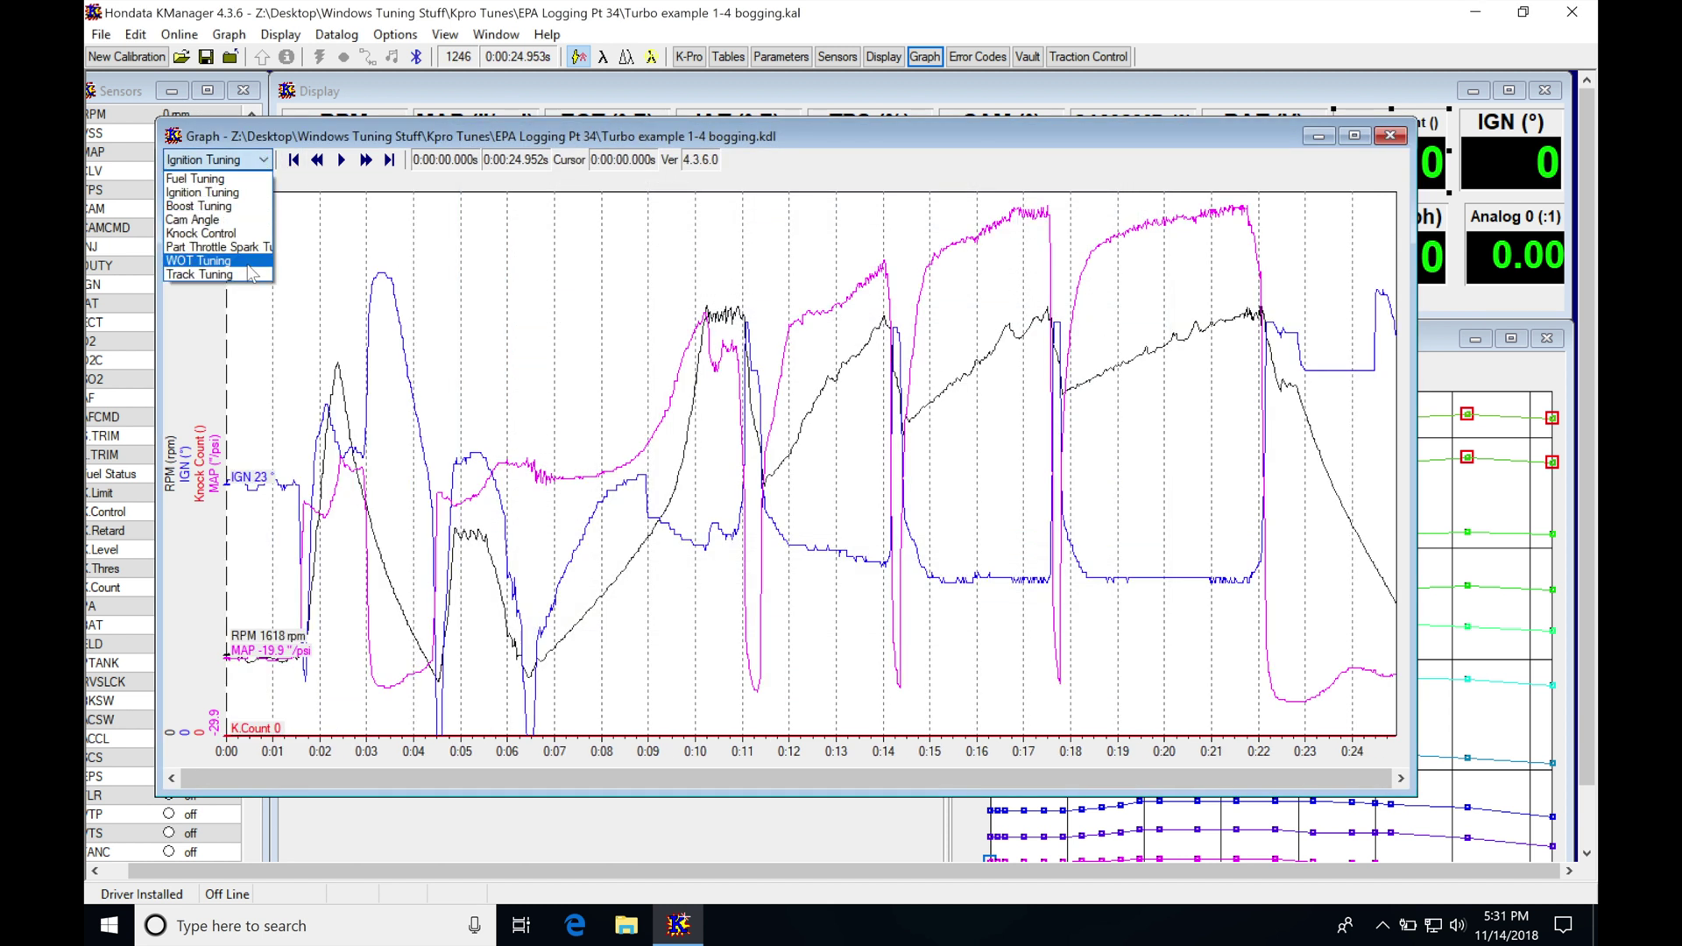
left_click(249, 274)
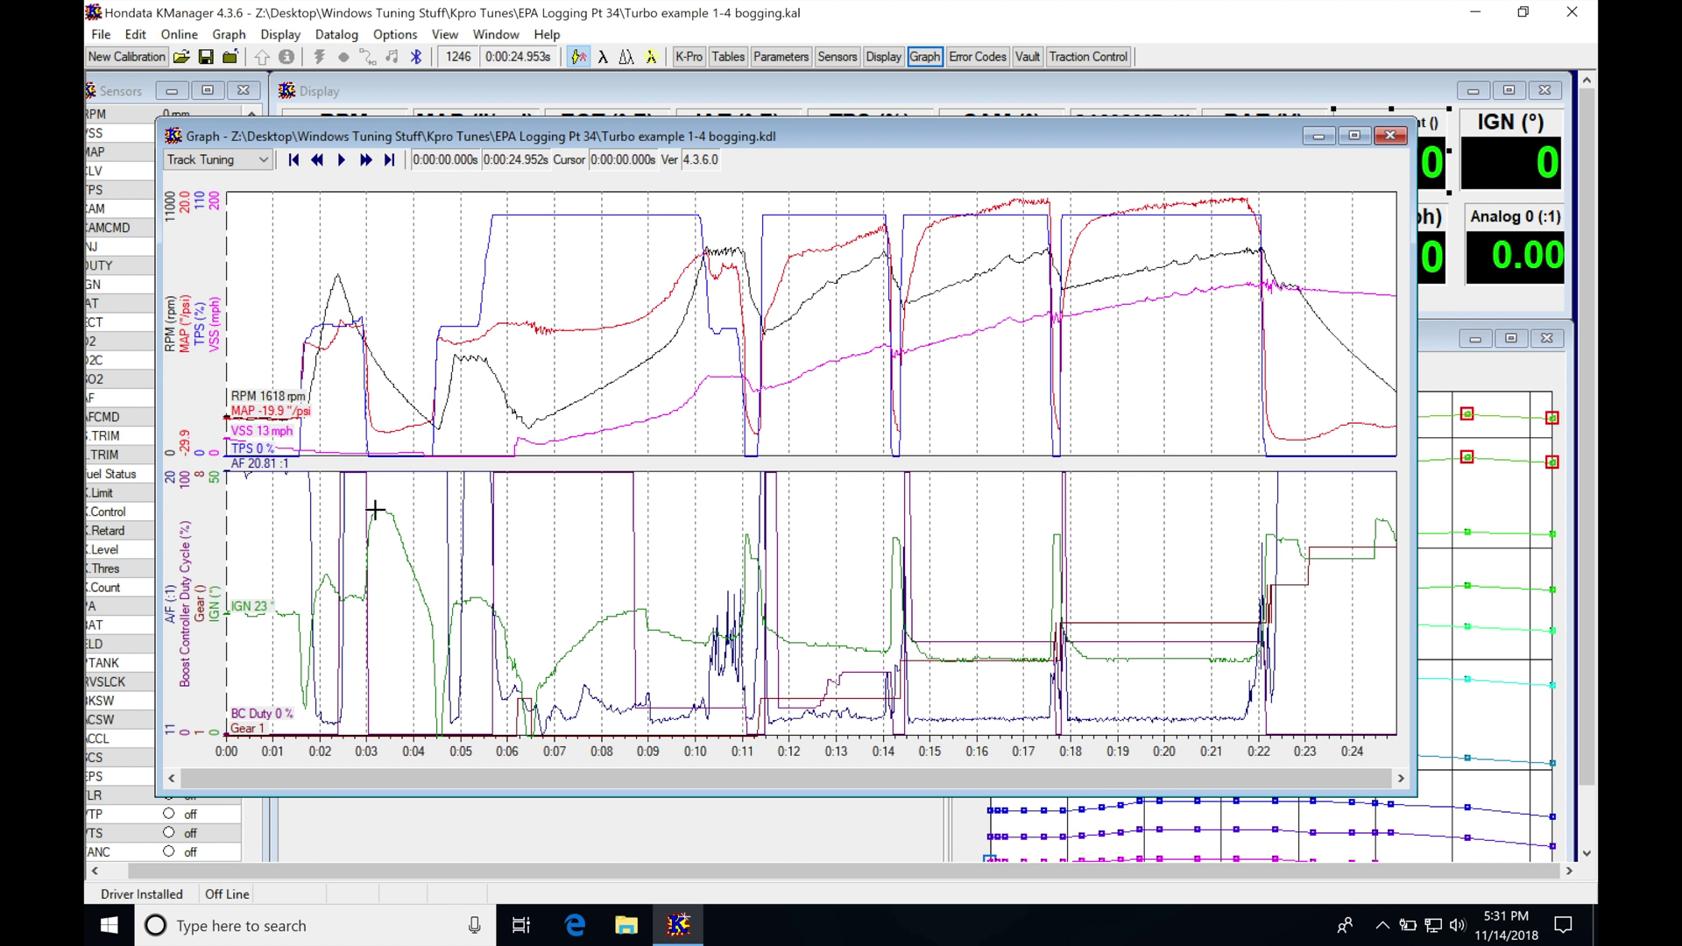
left_click(450, 363)
Step: Move the cursor to about 5.08 s and read the launch values: 4134 rpm, 0.2 psi, AF 32.67
left_click_drag(451, 363, 459, 361)
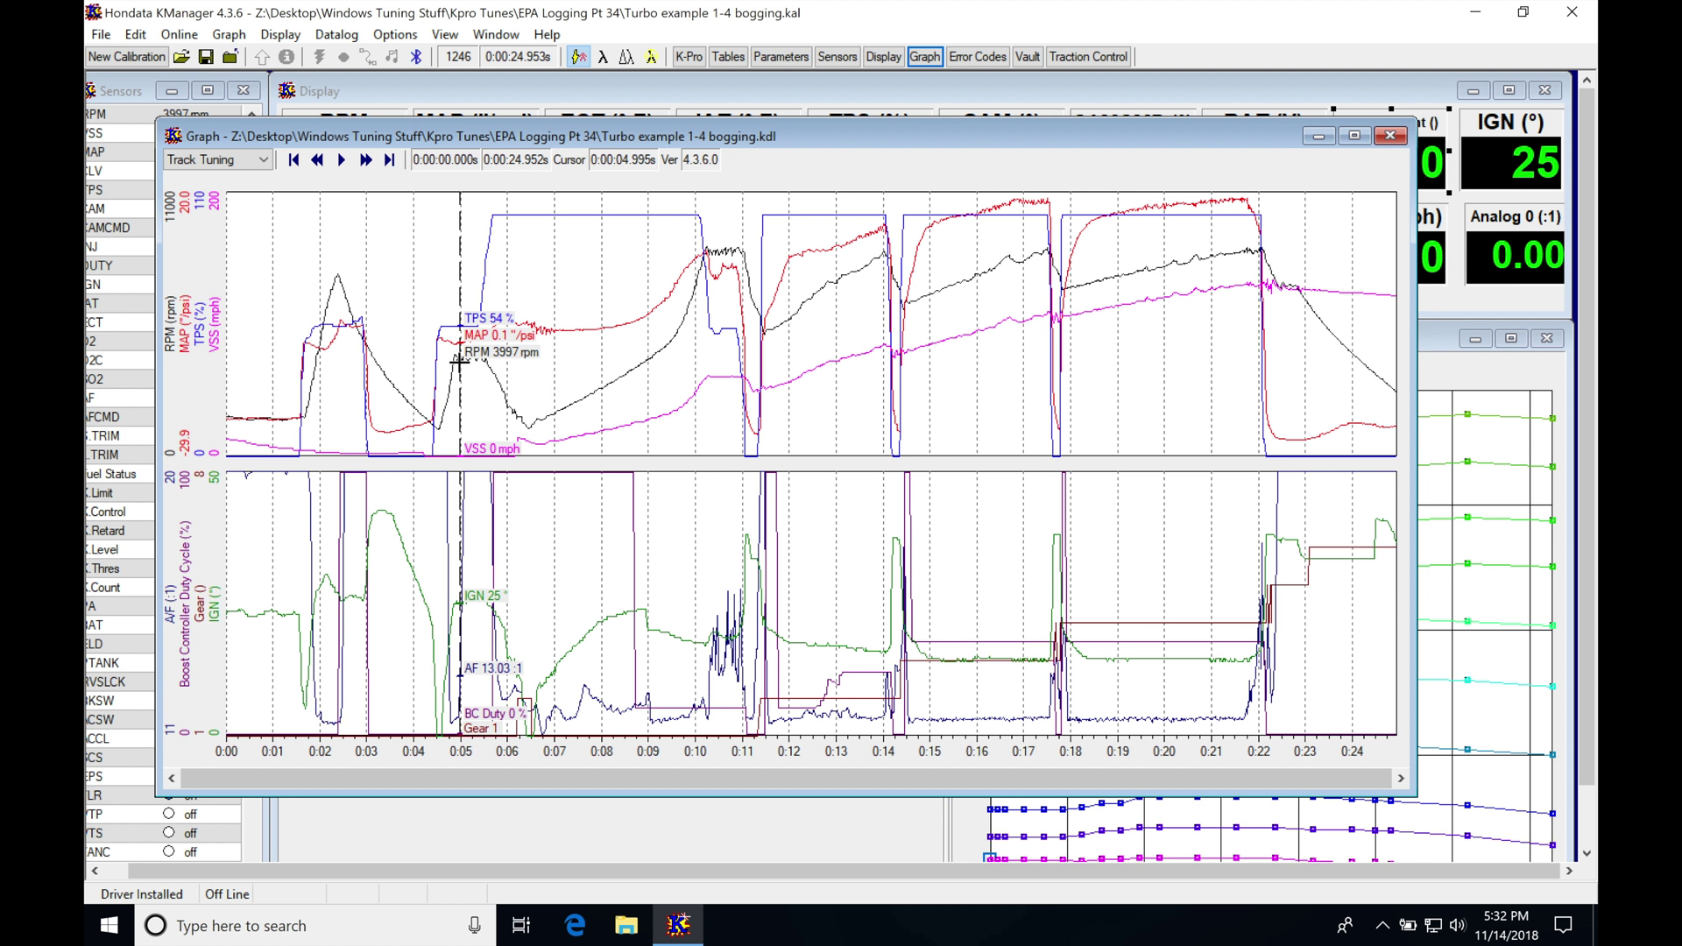
mouse_move(459, 360)
left_mouse_down()
mouse_move(481, 365)
mouse_move(456, 361)
mouse_move(467, 385)
left_mouse_up()
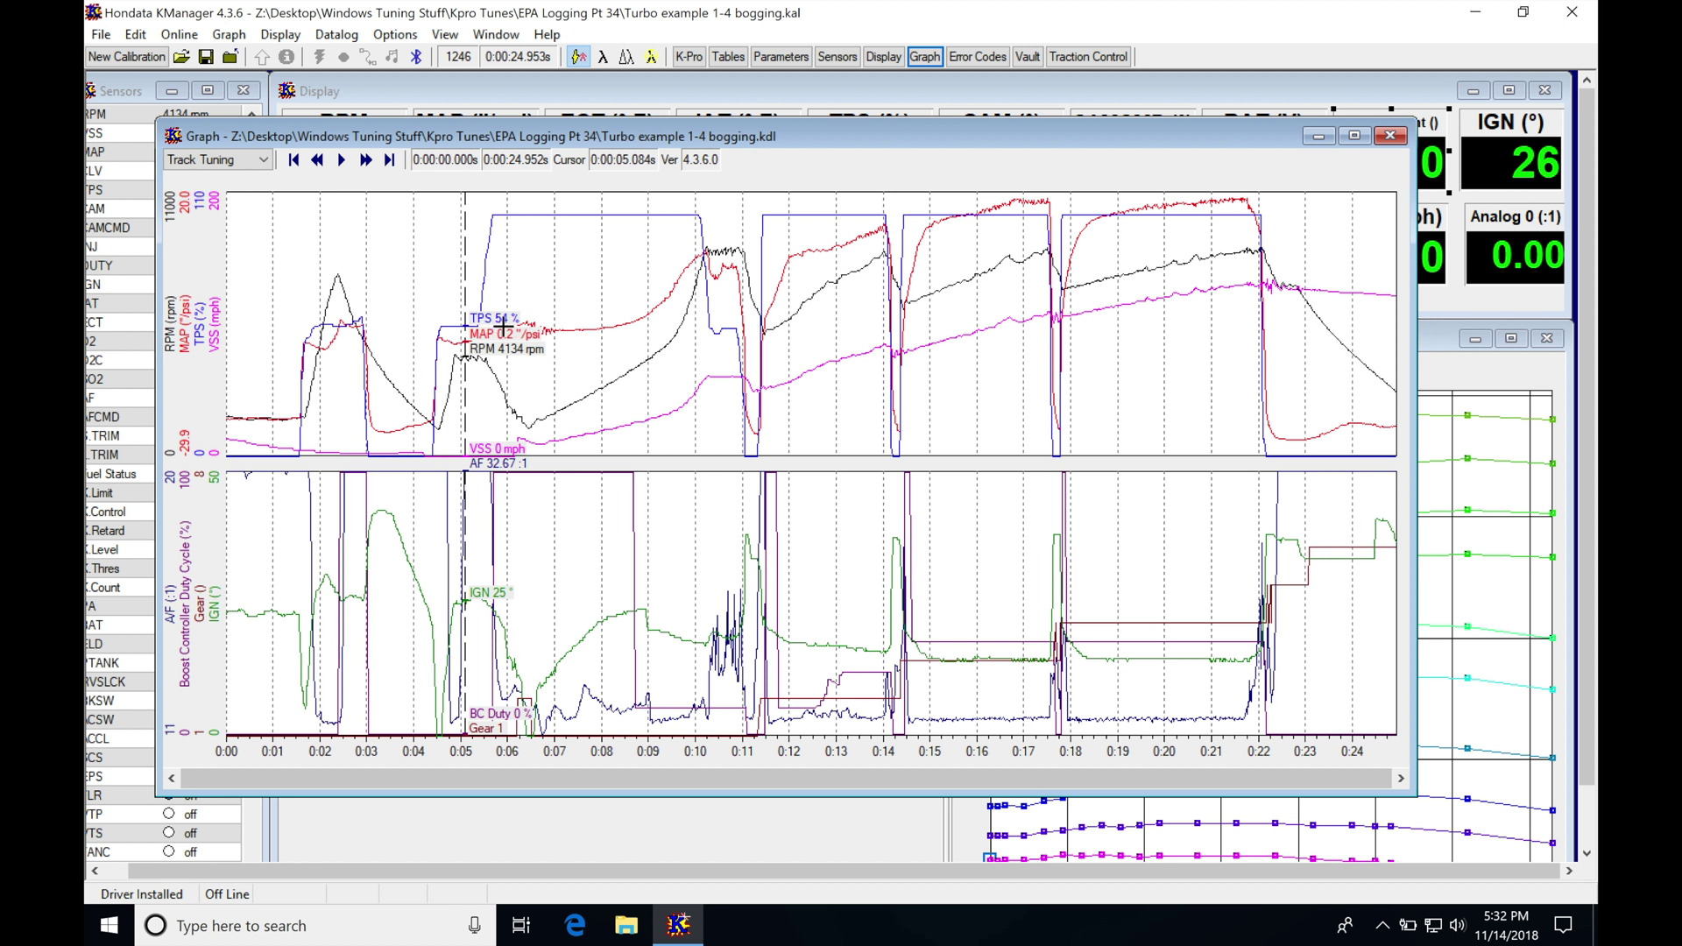
Step: Step the cursor through the launch from 5.33 to 5.67 s, then sweep it to about 10.1 s
left_click(479, 331)
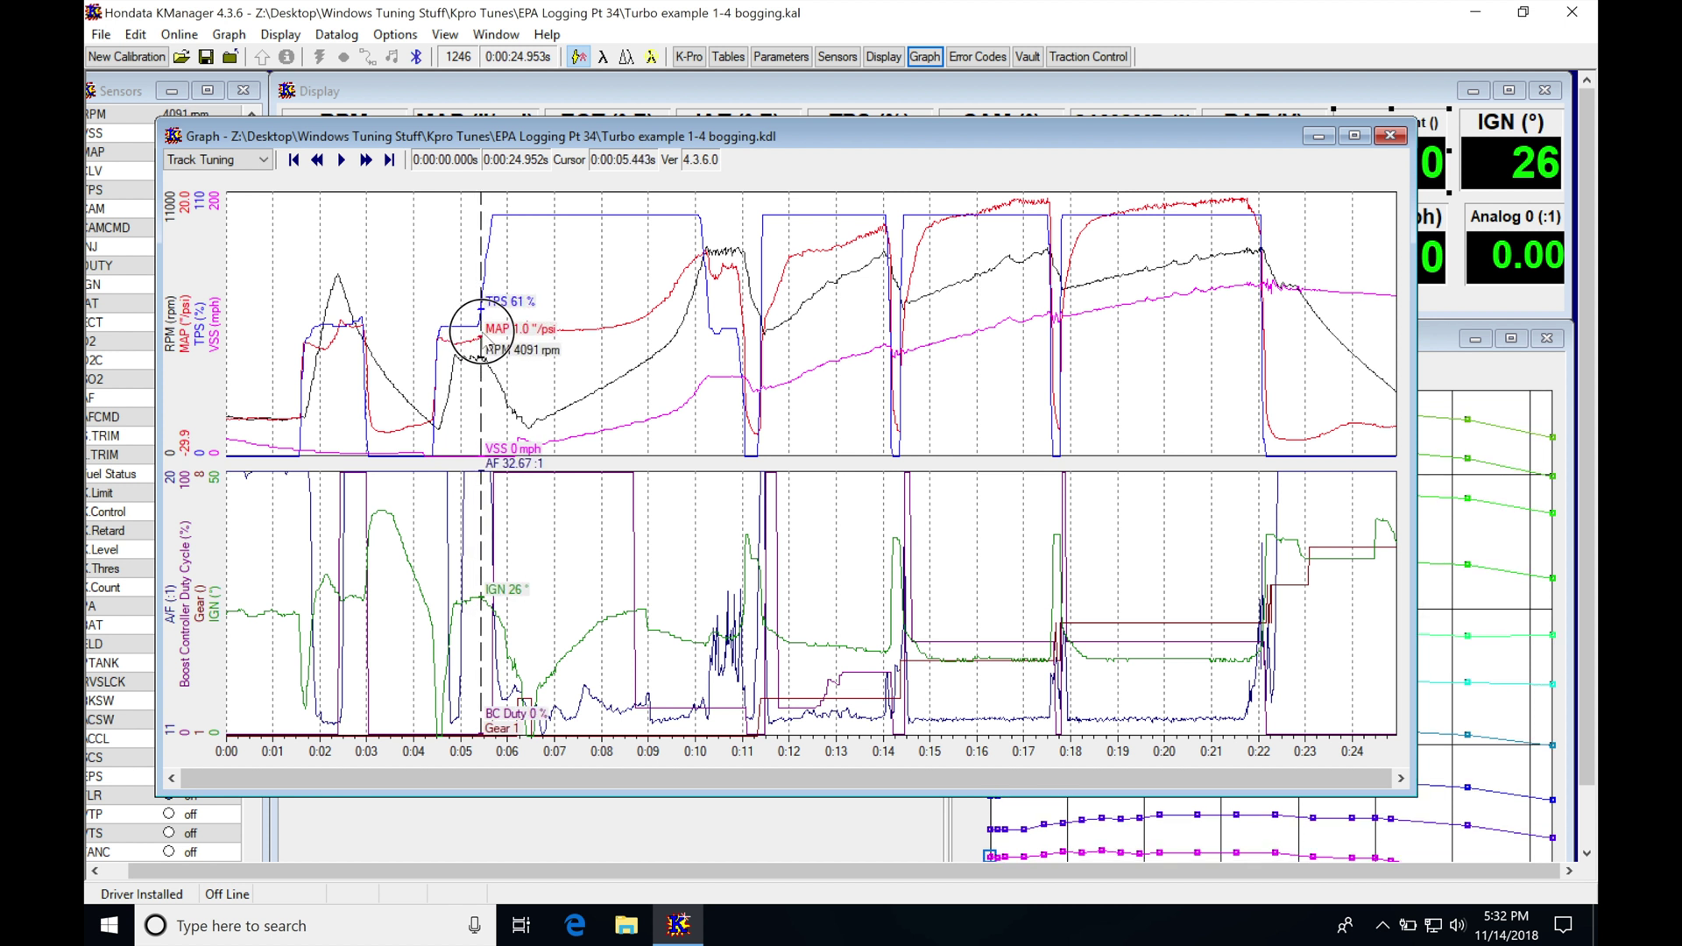
left_click(480, 332)
left_click(480, 332)
left_click(491, 331)
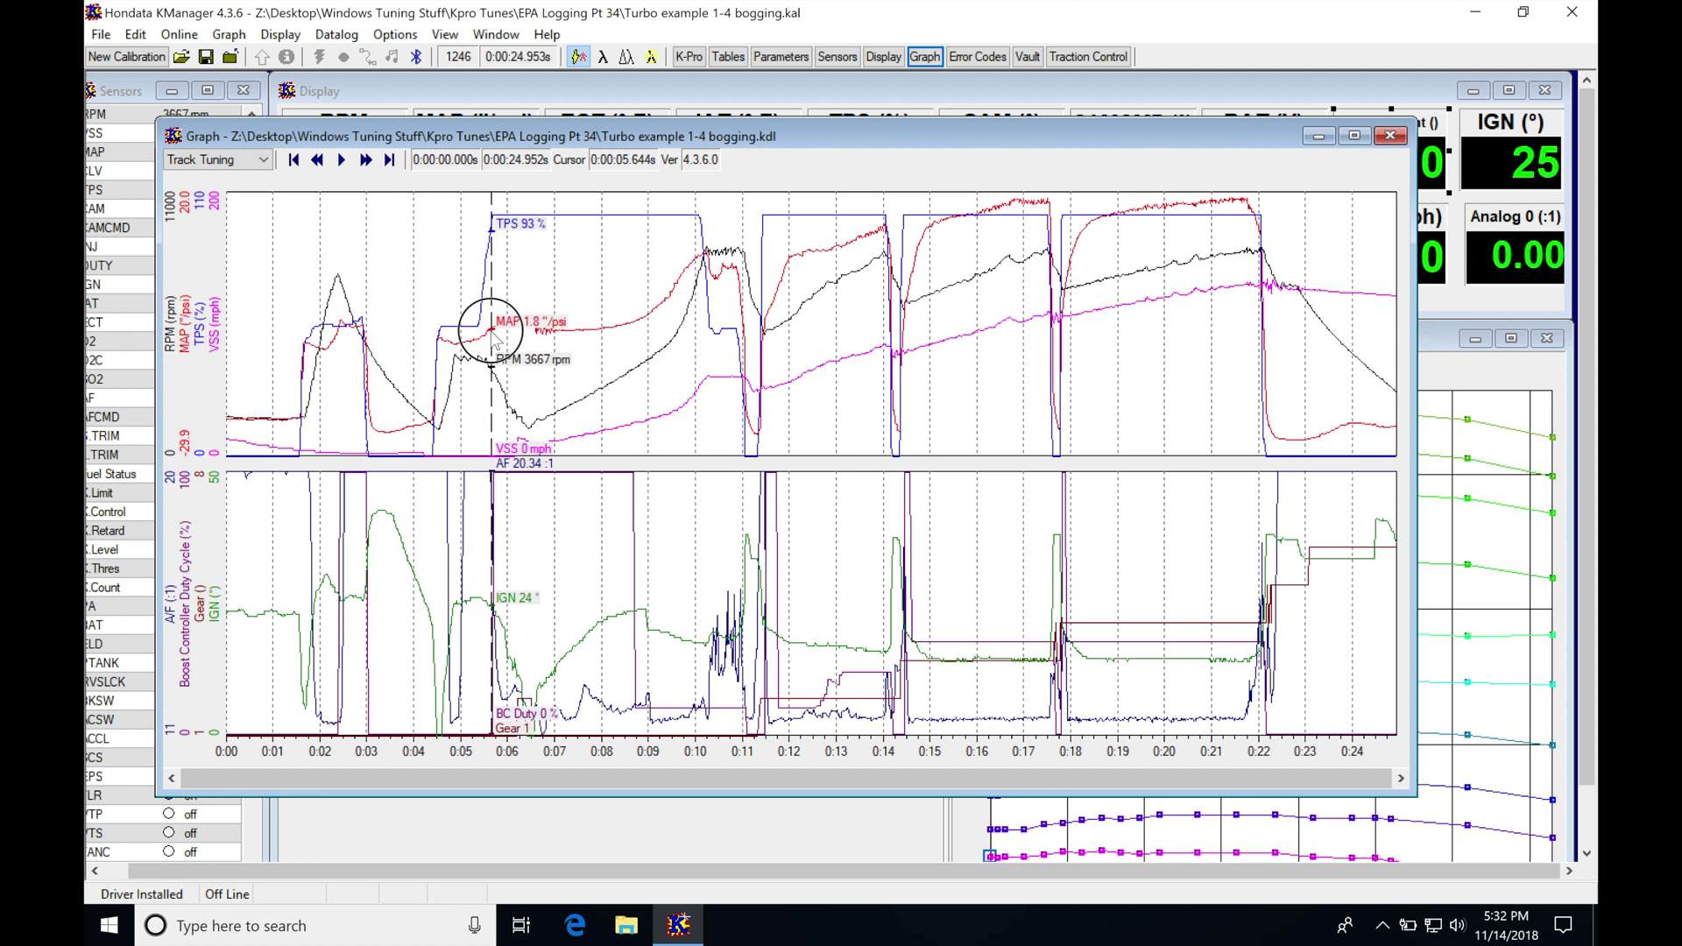
left_click(494, 255)
left_click(493, 255)
left_click(478, 254)
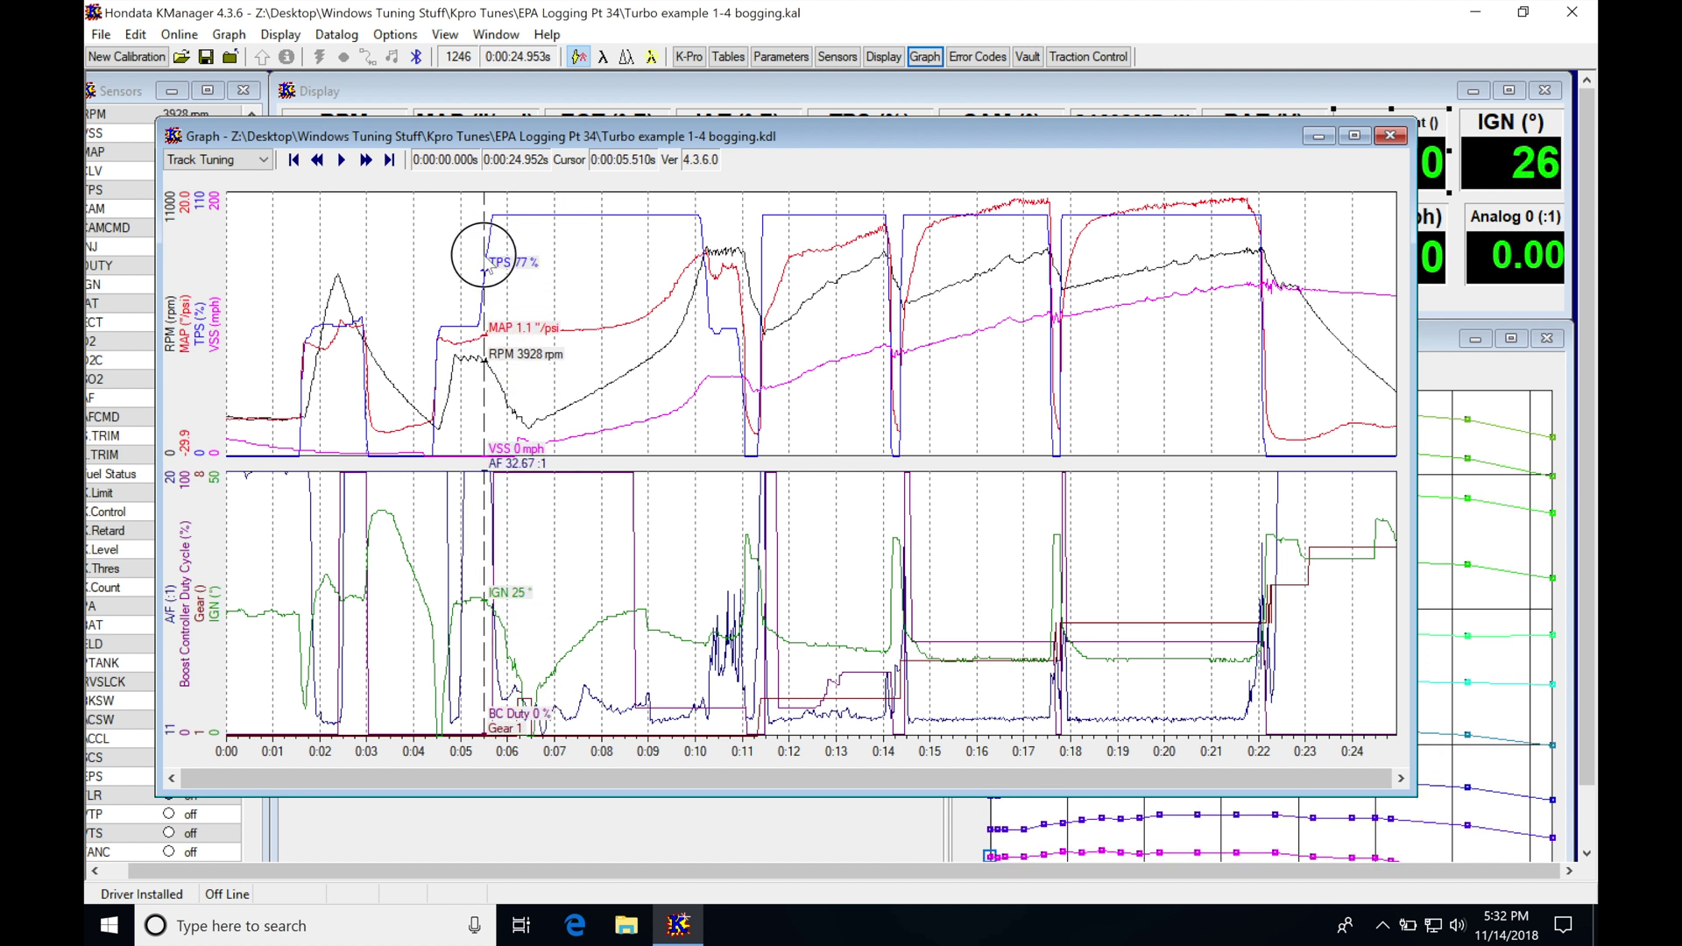
left_click_drag(486, 361, 525, 356)
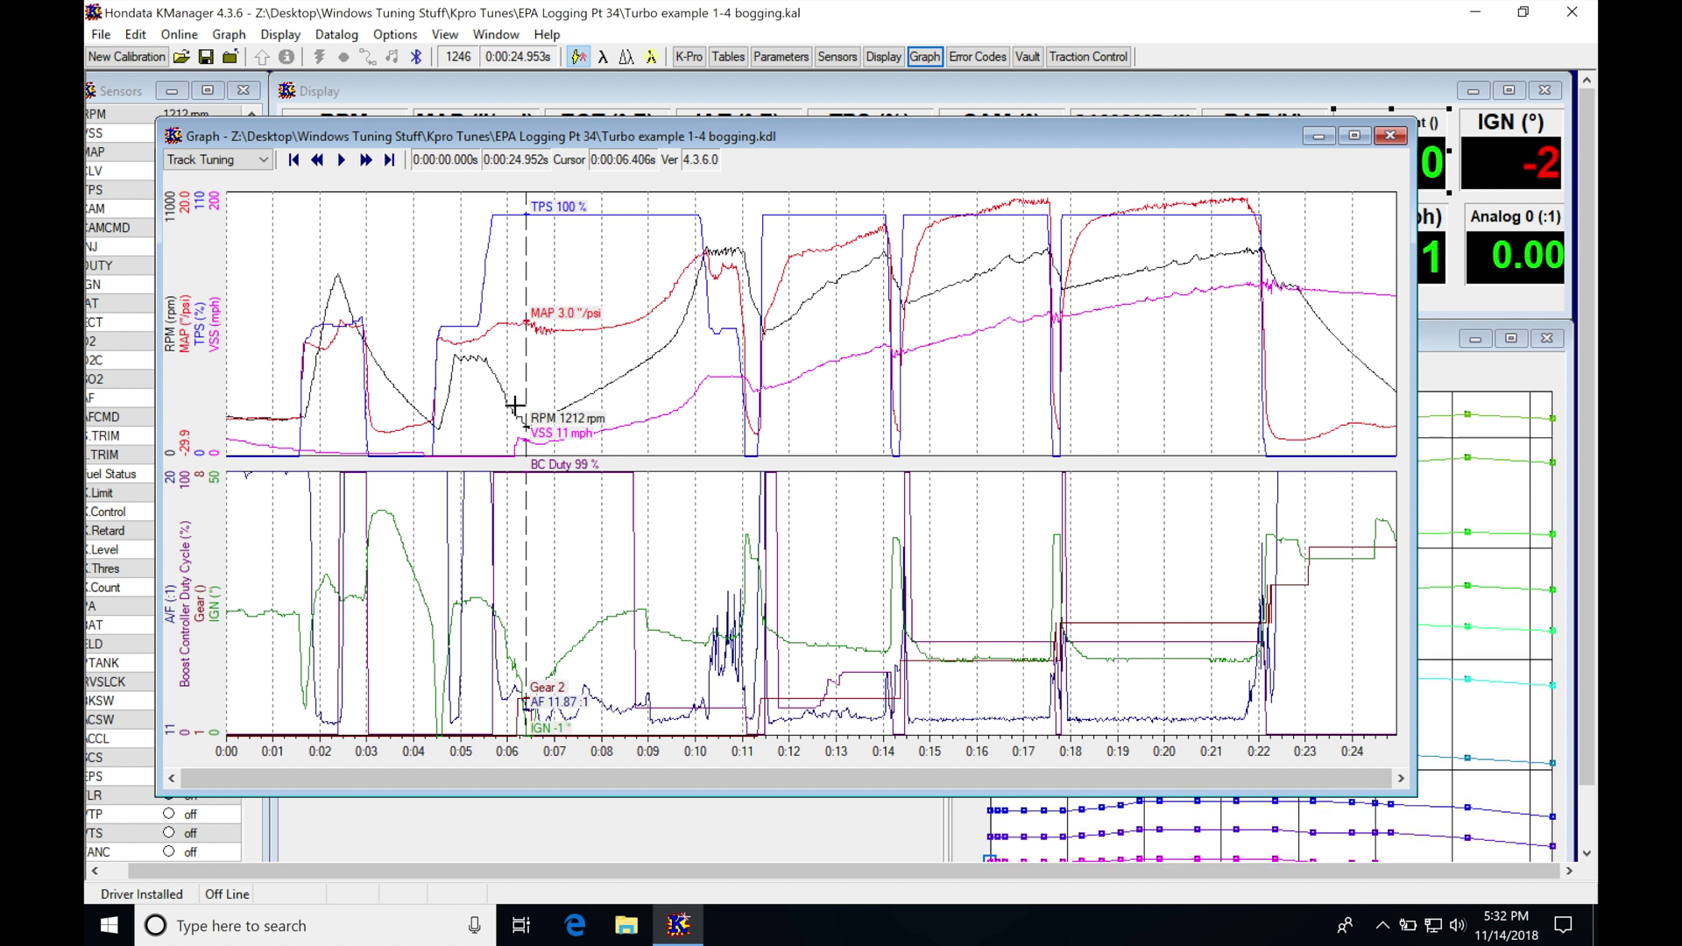
left_click_drag(488, 375, 701, 284)
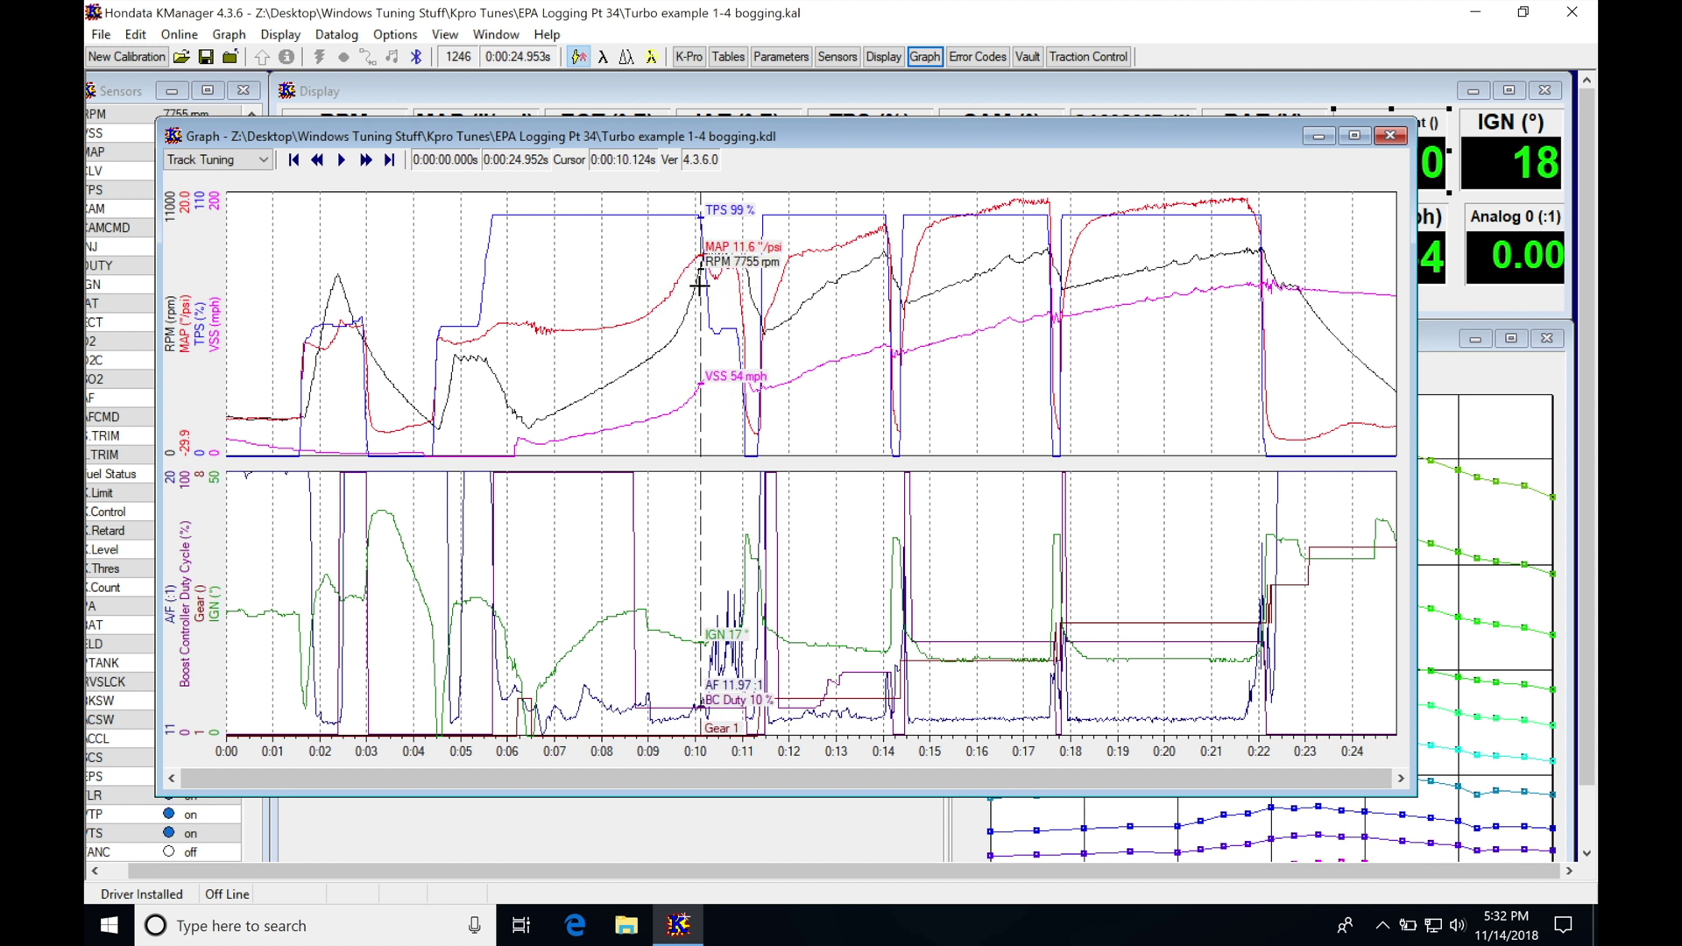
Step: Check peak boost near 10.19 s, then read the 0:06.2 s dip (1549 rpm) and 5.06 s values
left_click(706, 265)
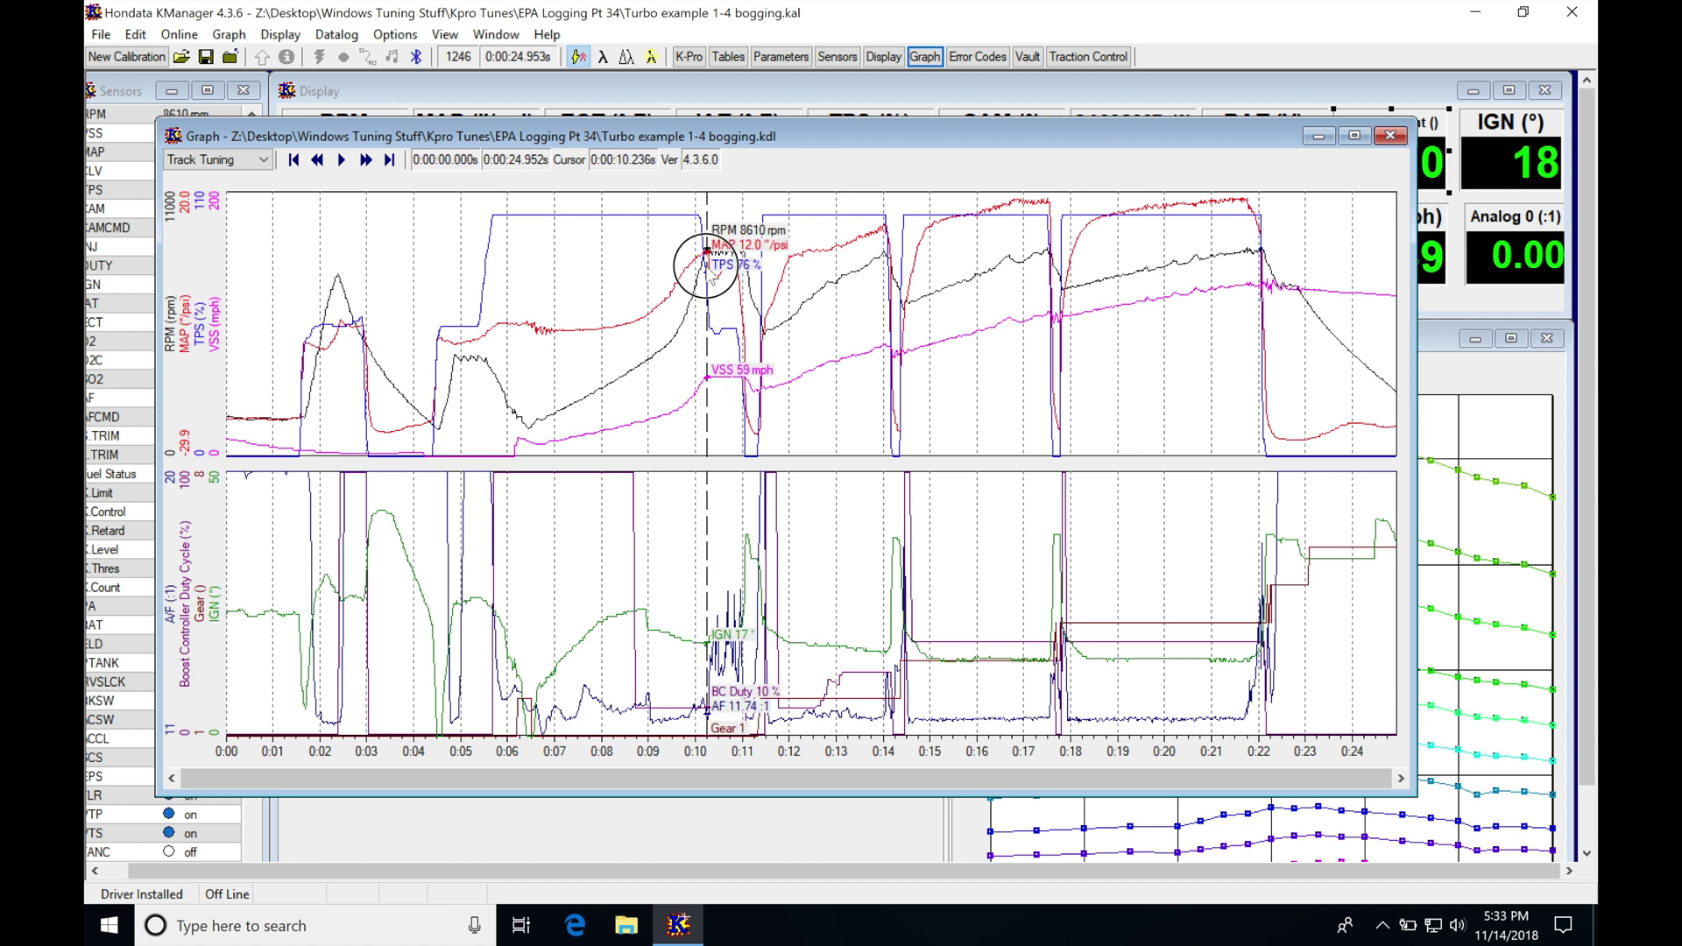
left_click_drag(707, 271, 705, 267)
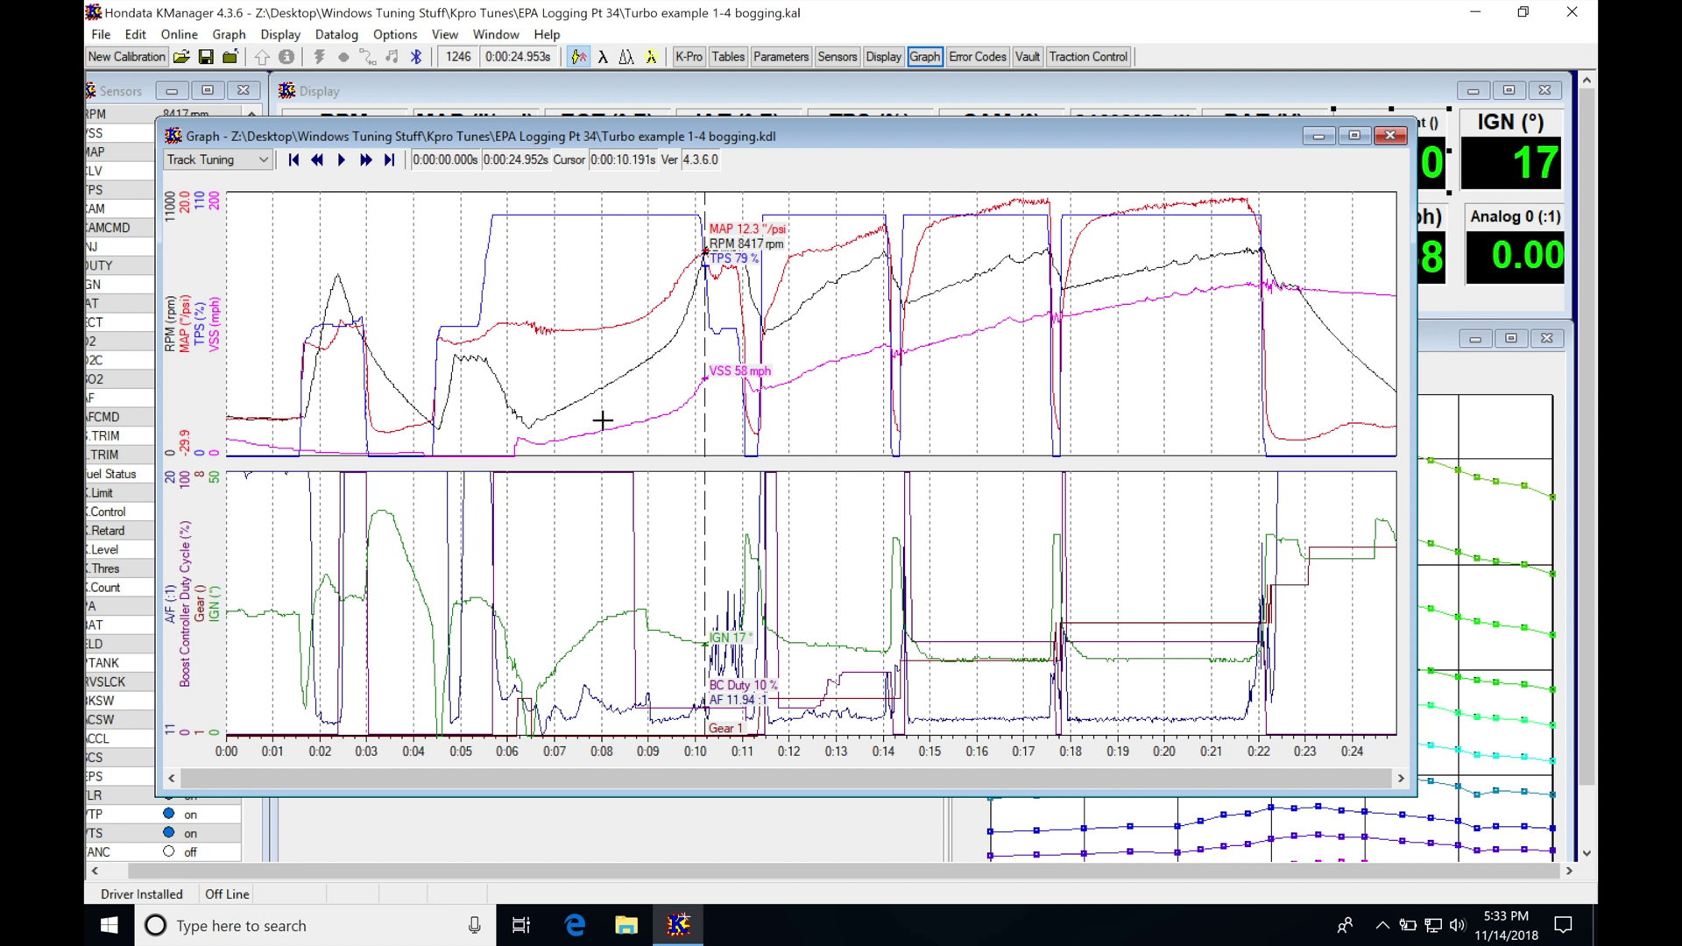
left_click_drag(507, 377, 698, 255)
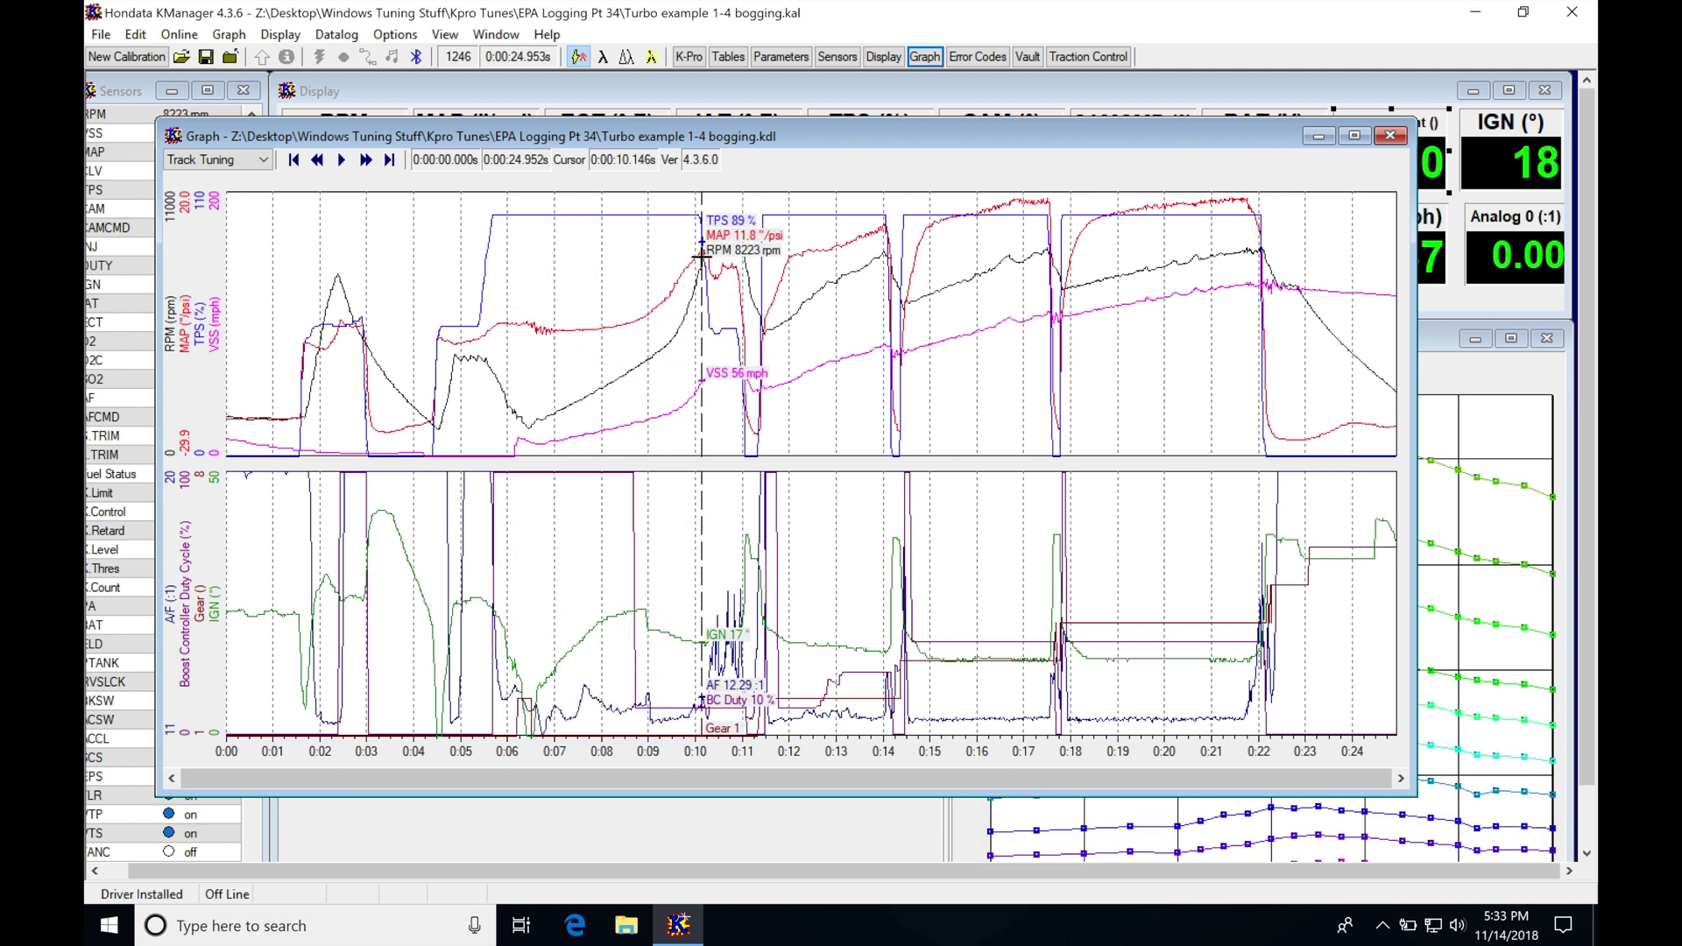
left_click_drag(493, 377, 517, 401)
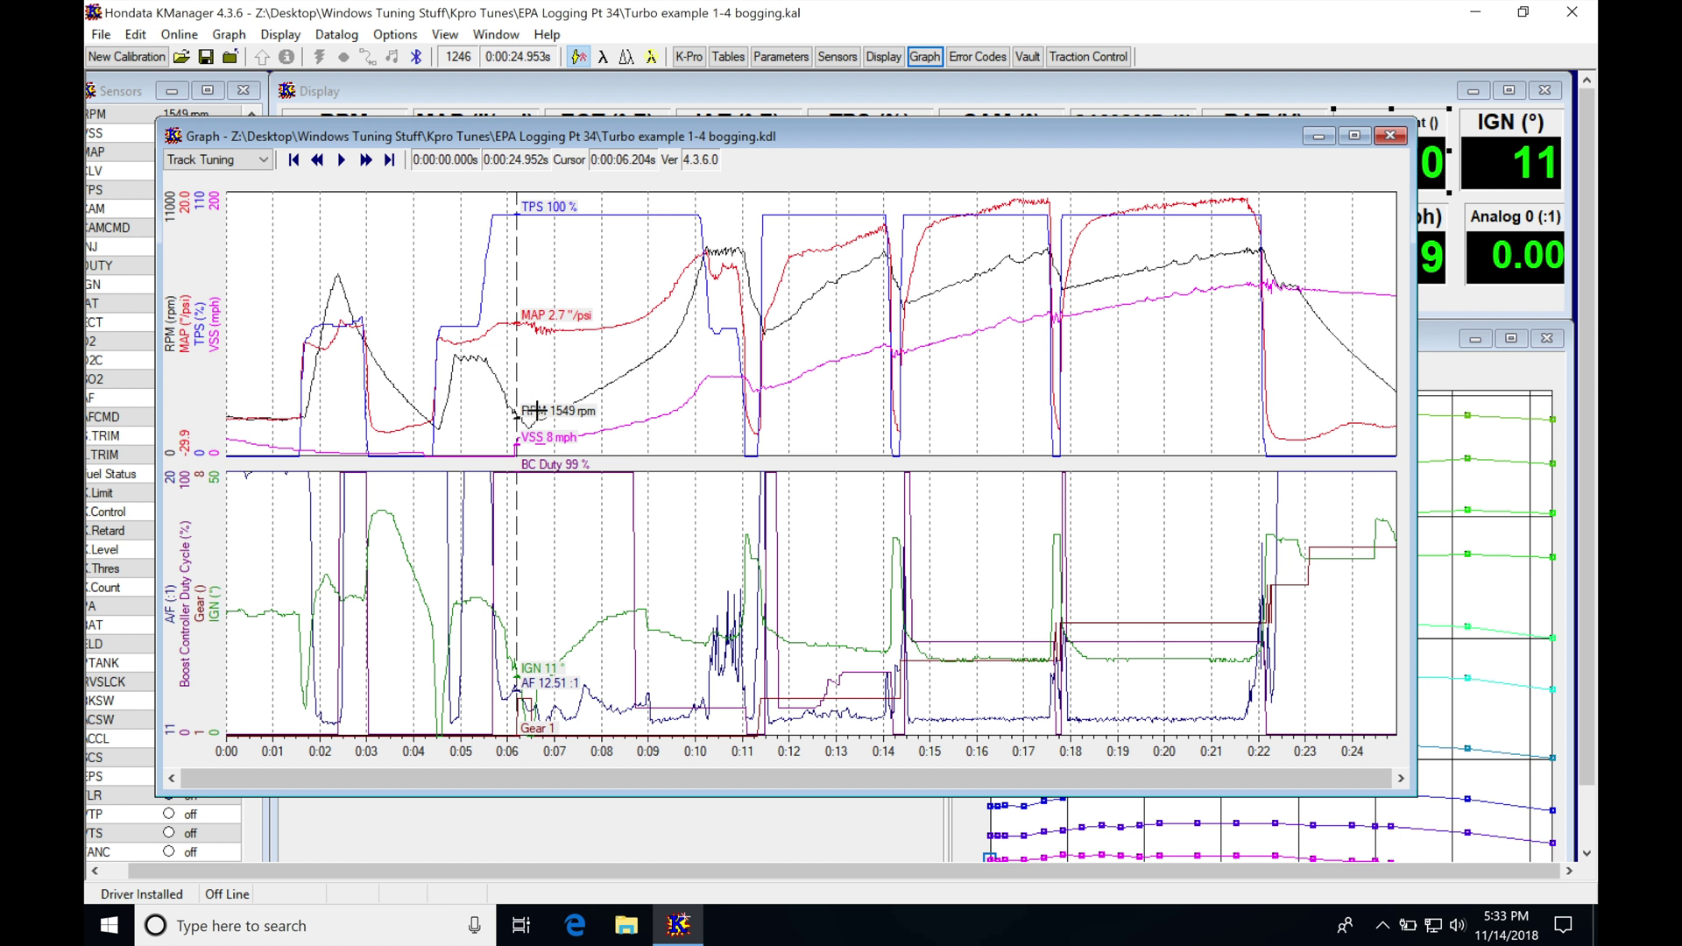
left_click(462, 339)
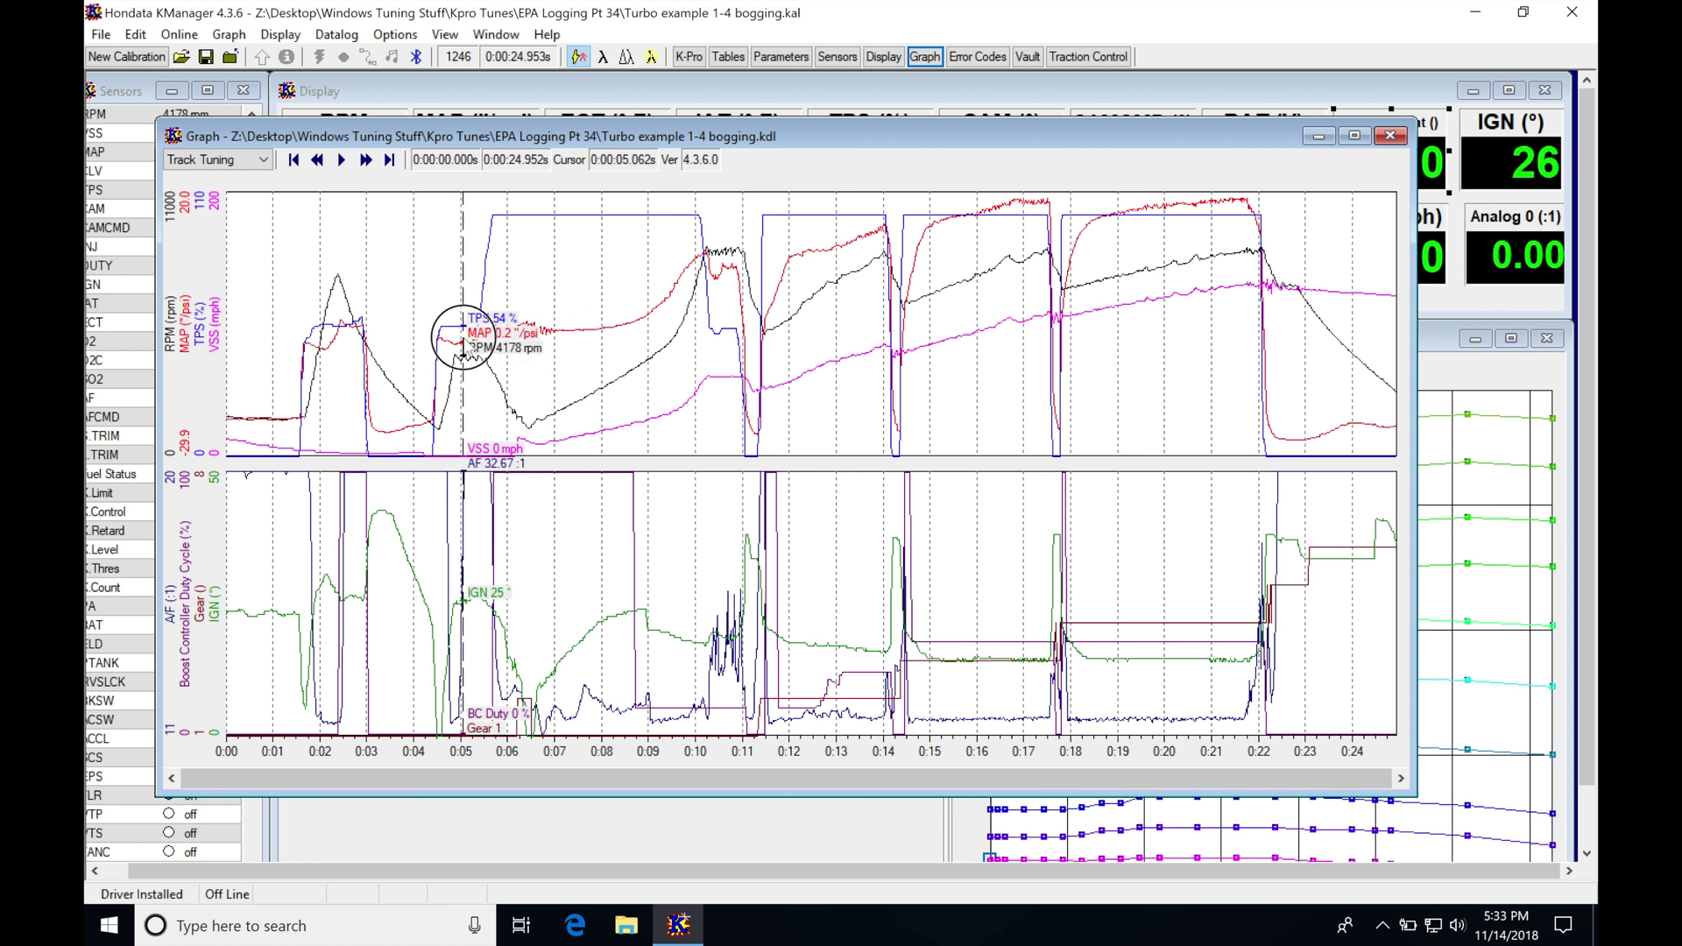
Step: Compare readings at 0:06.3 s (1452 rpm), 0:04.995 s and 0:06.07 s, then sweep toward the first shift
left_click(520, 359)
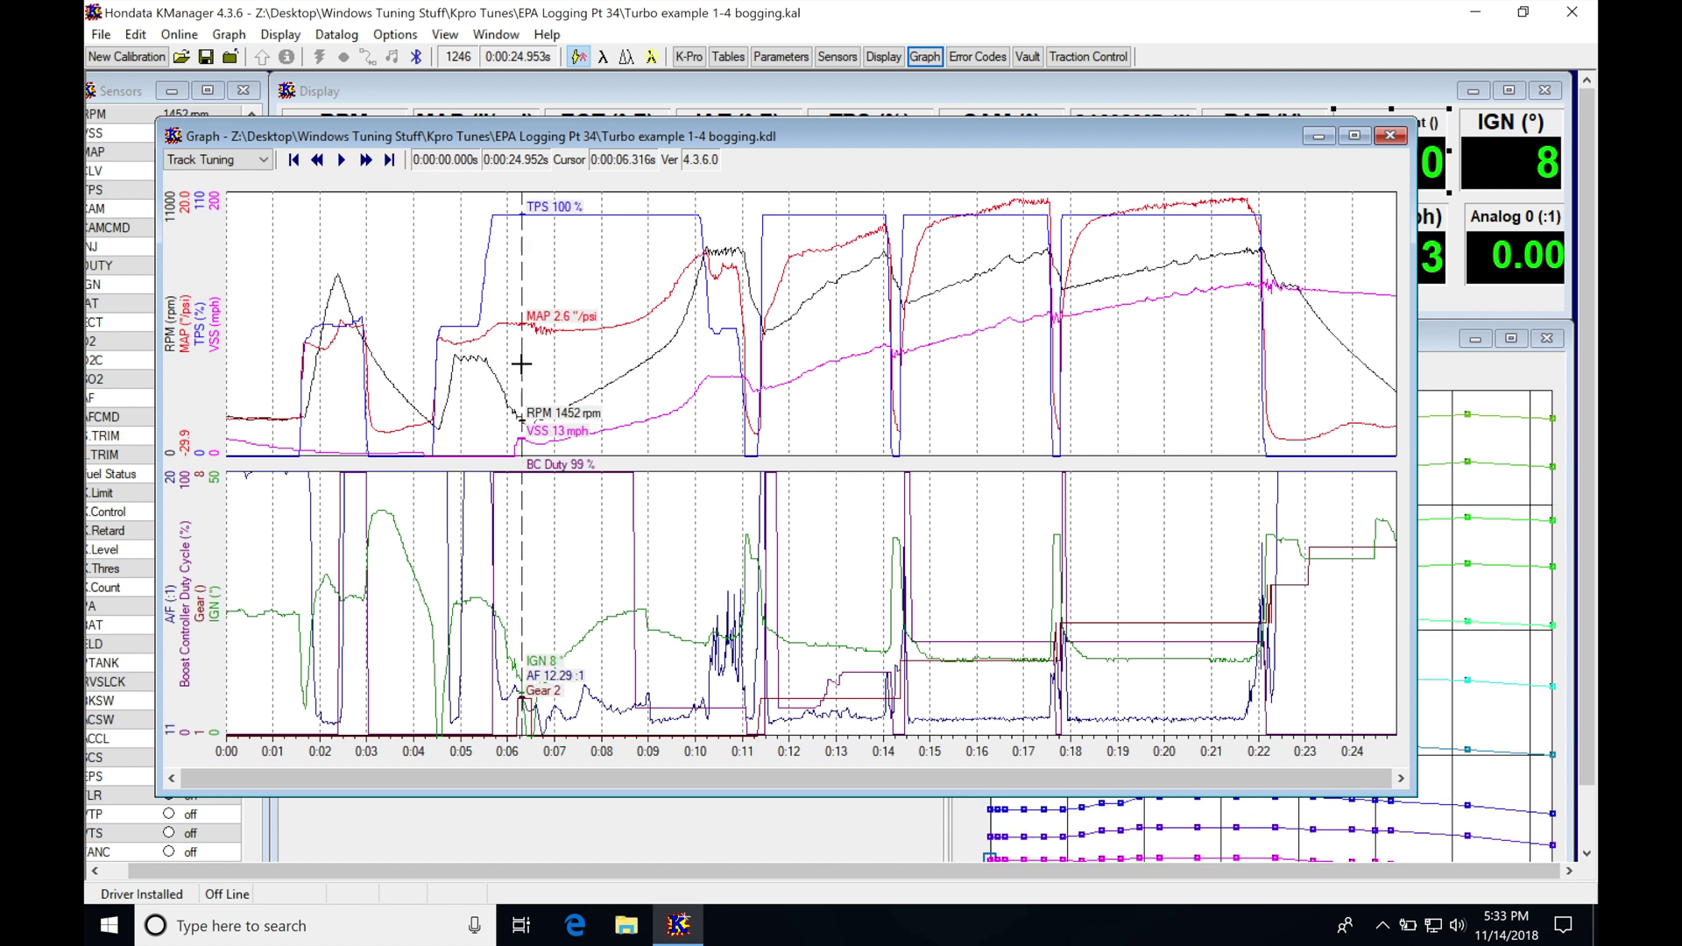
left_click(460, 367)
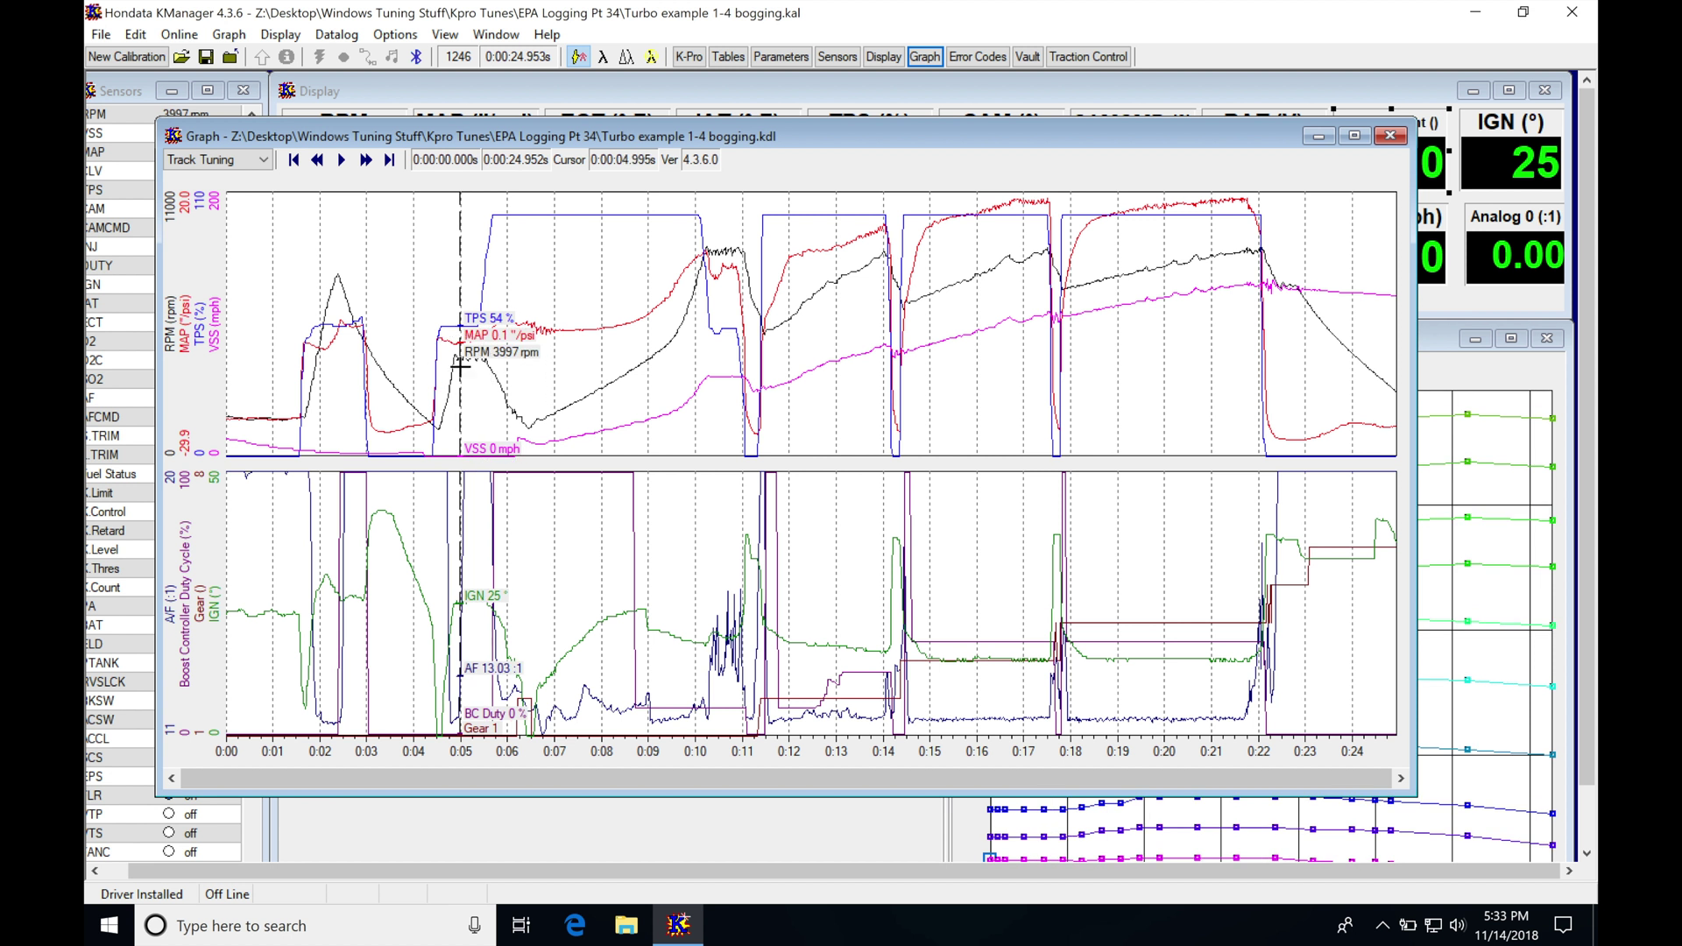
left_click(488, 357)
left_click(511, 394)
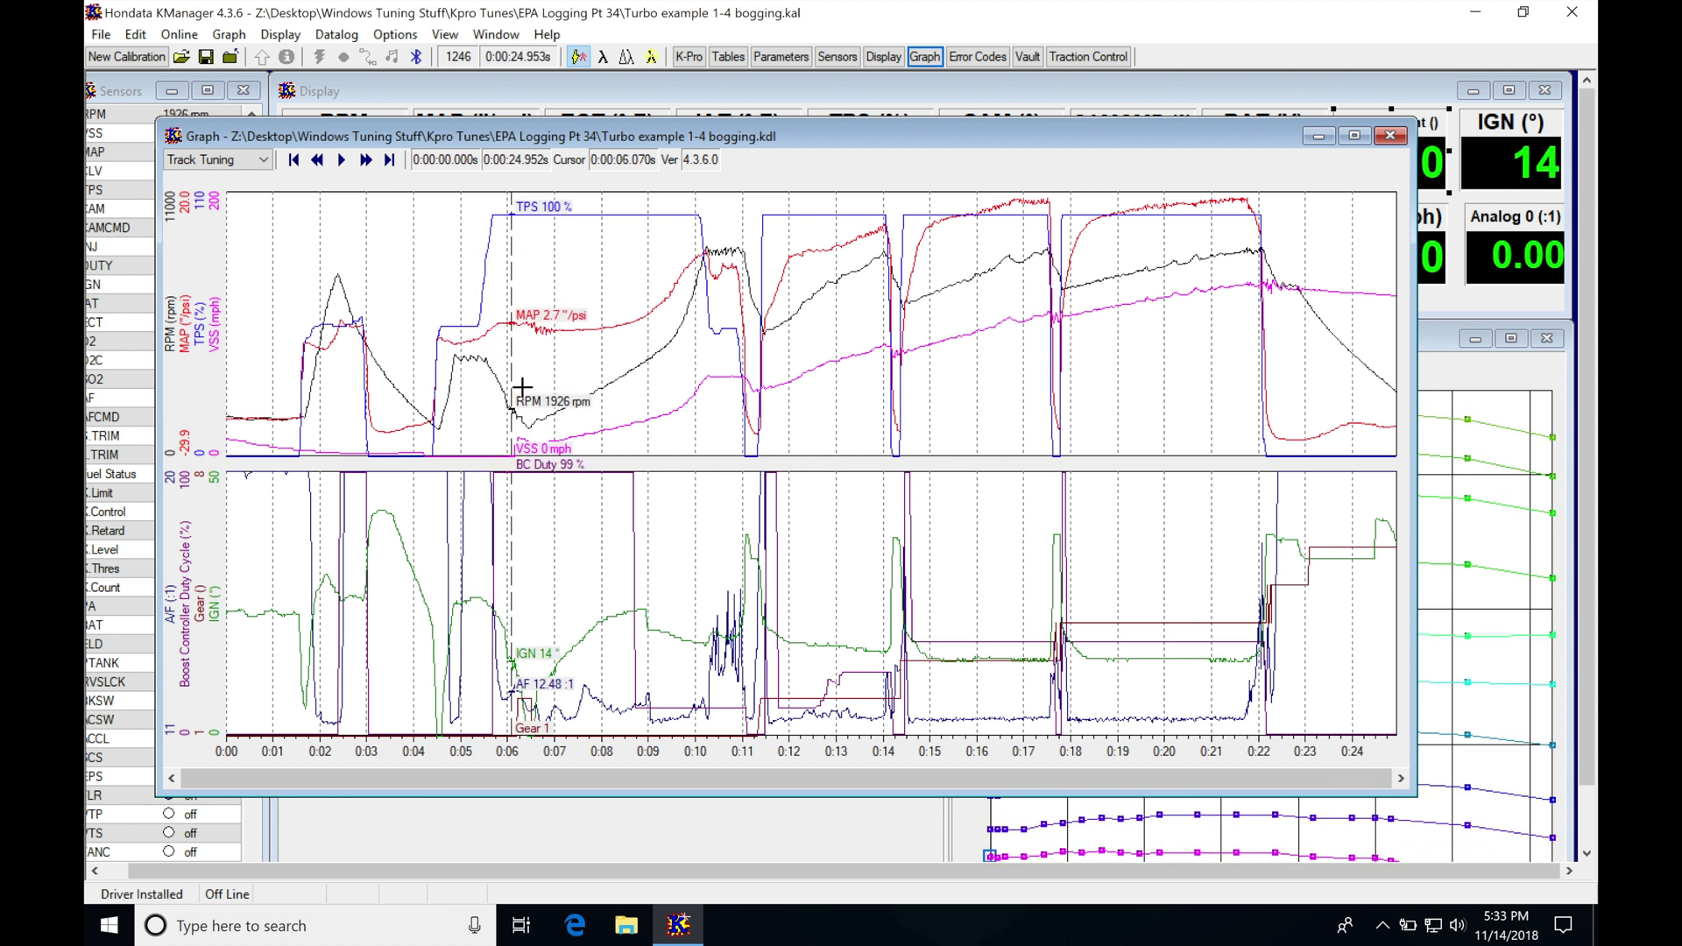
mouse_move(484, 385)
left_mouse_down()
mouse_move(668, 282)
mouse_move(663, 316)
mouse_move(525, 376)
mouse_move(675, 276)
mouse_move(495, 403)
left_mouse_up()
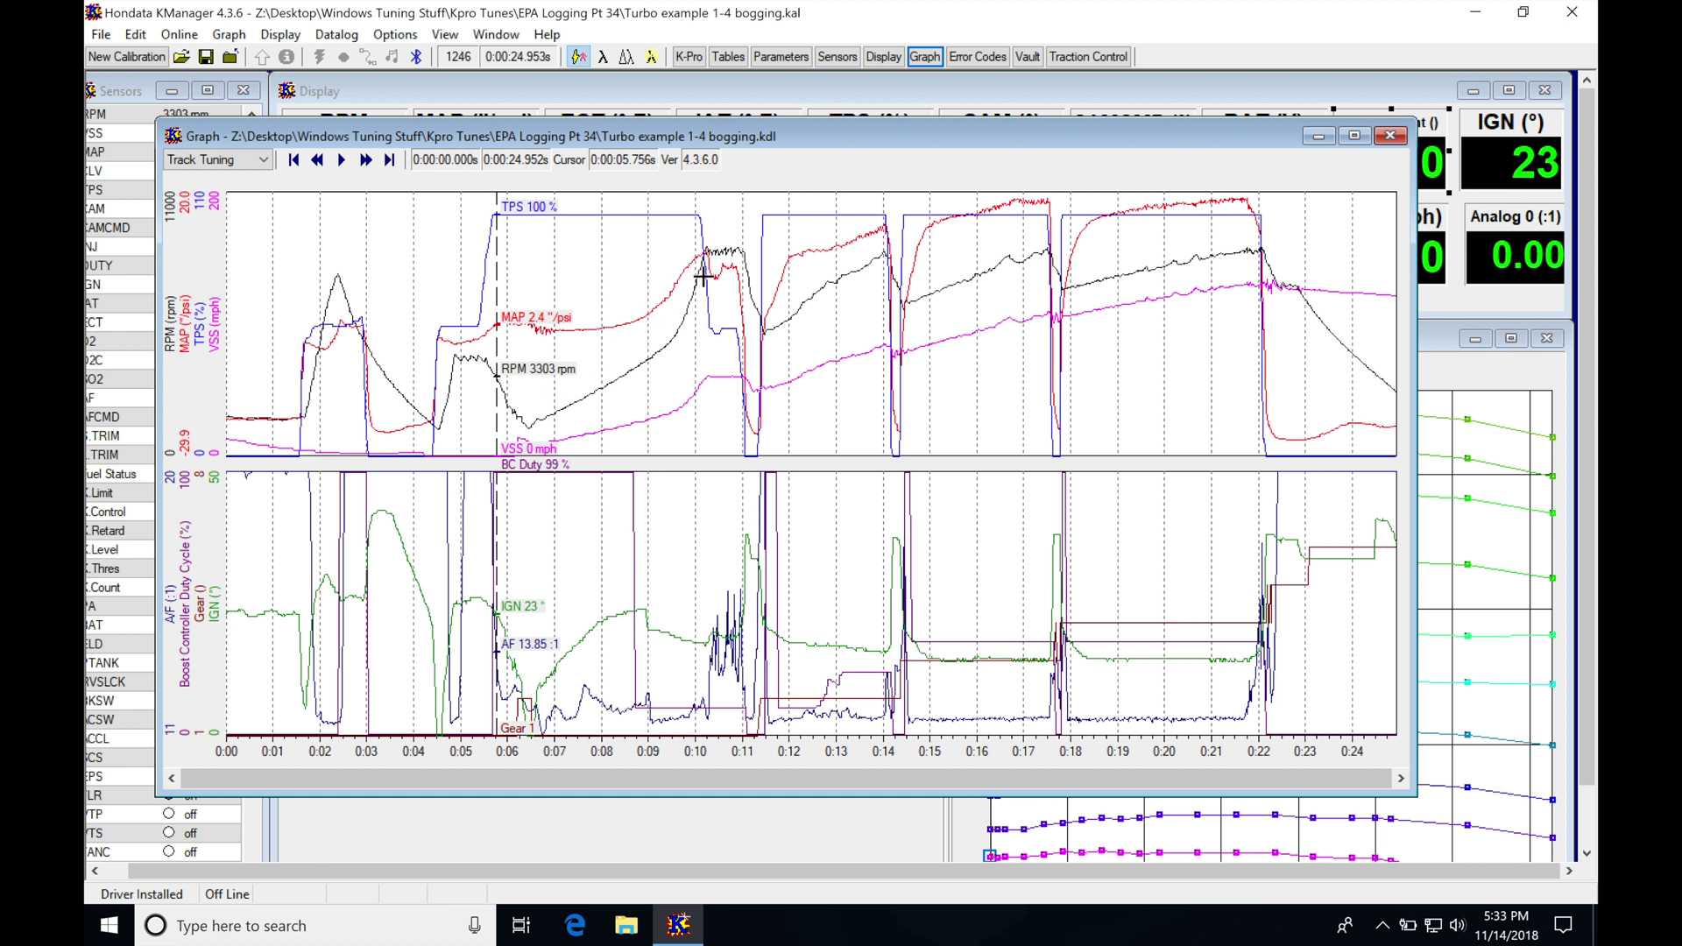
left_click_drag(703, 277, 751, 278)
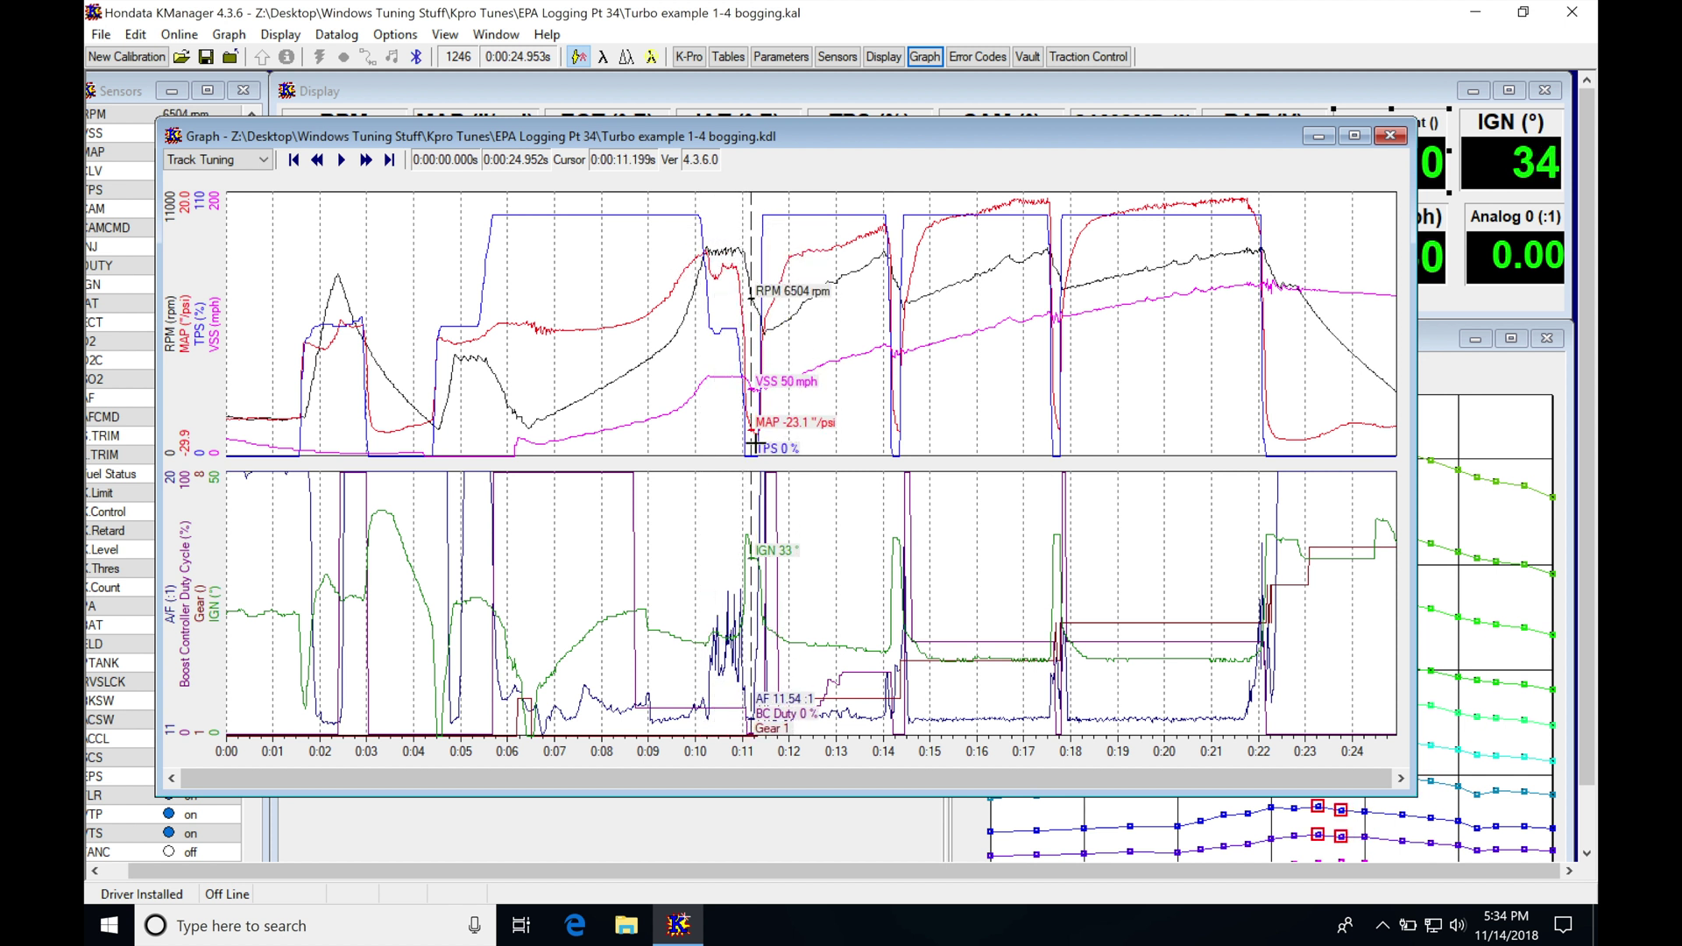
Step: Move the cursor across the 1–2 shift through 11.58 s and 12.0 s, then on to about 14.3 s
left_click_drag(752, 444, 765, 436)
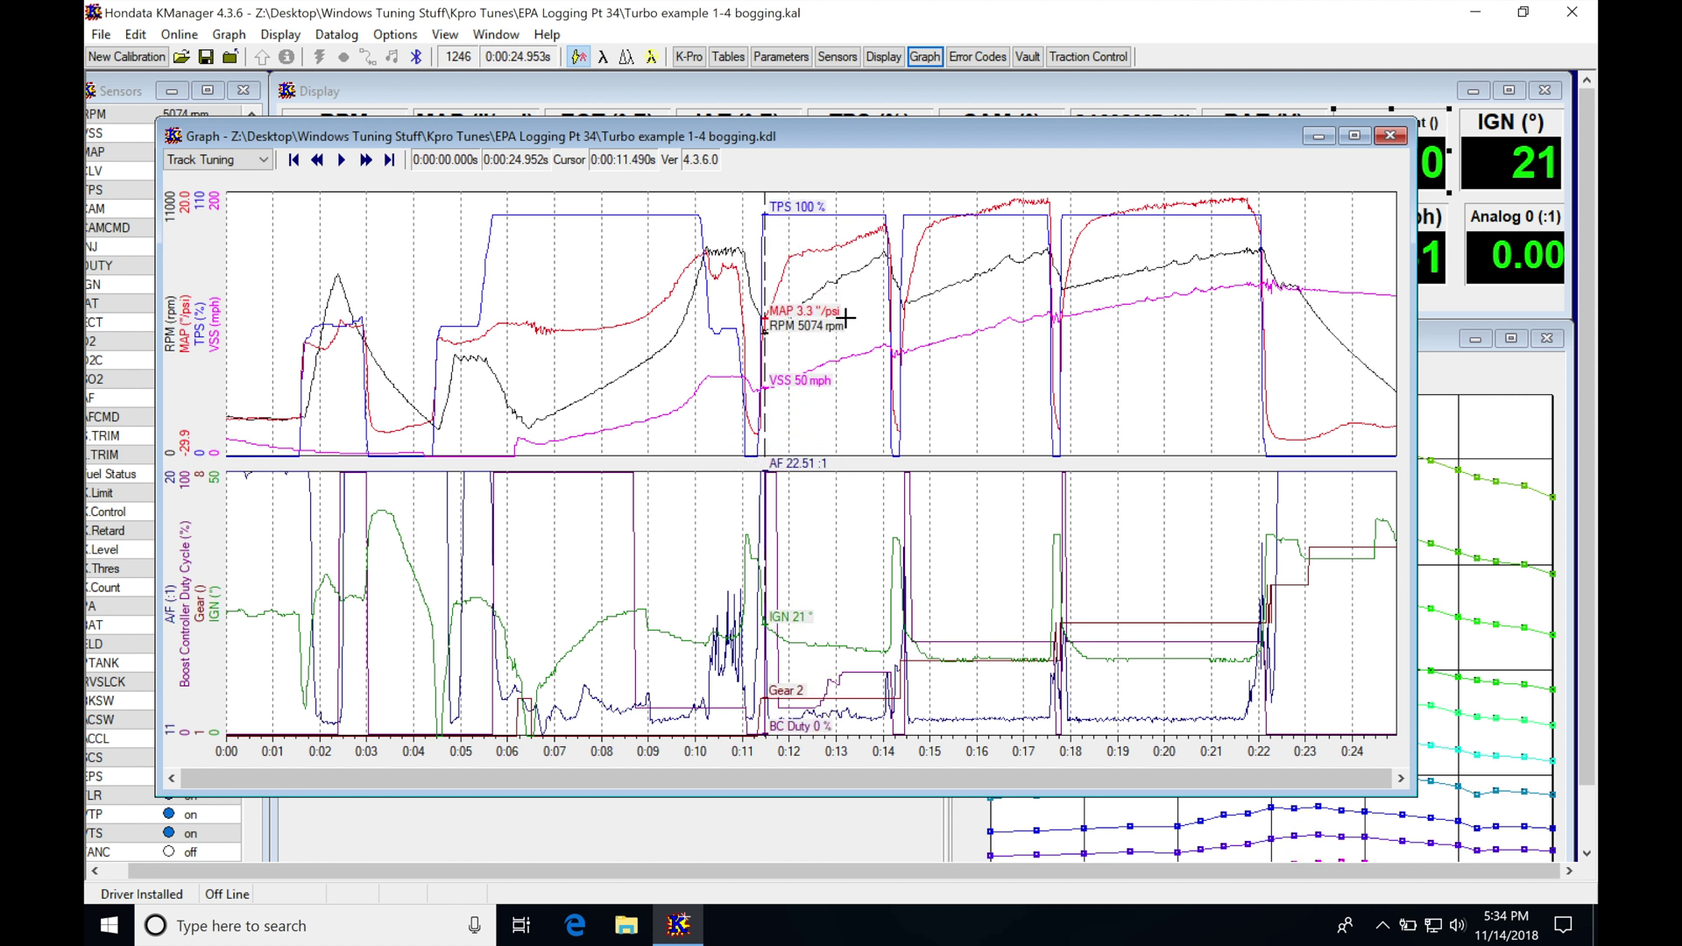
left_click_drag(772, 330, 881, 240)
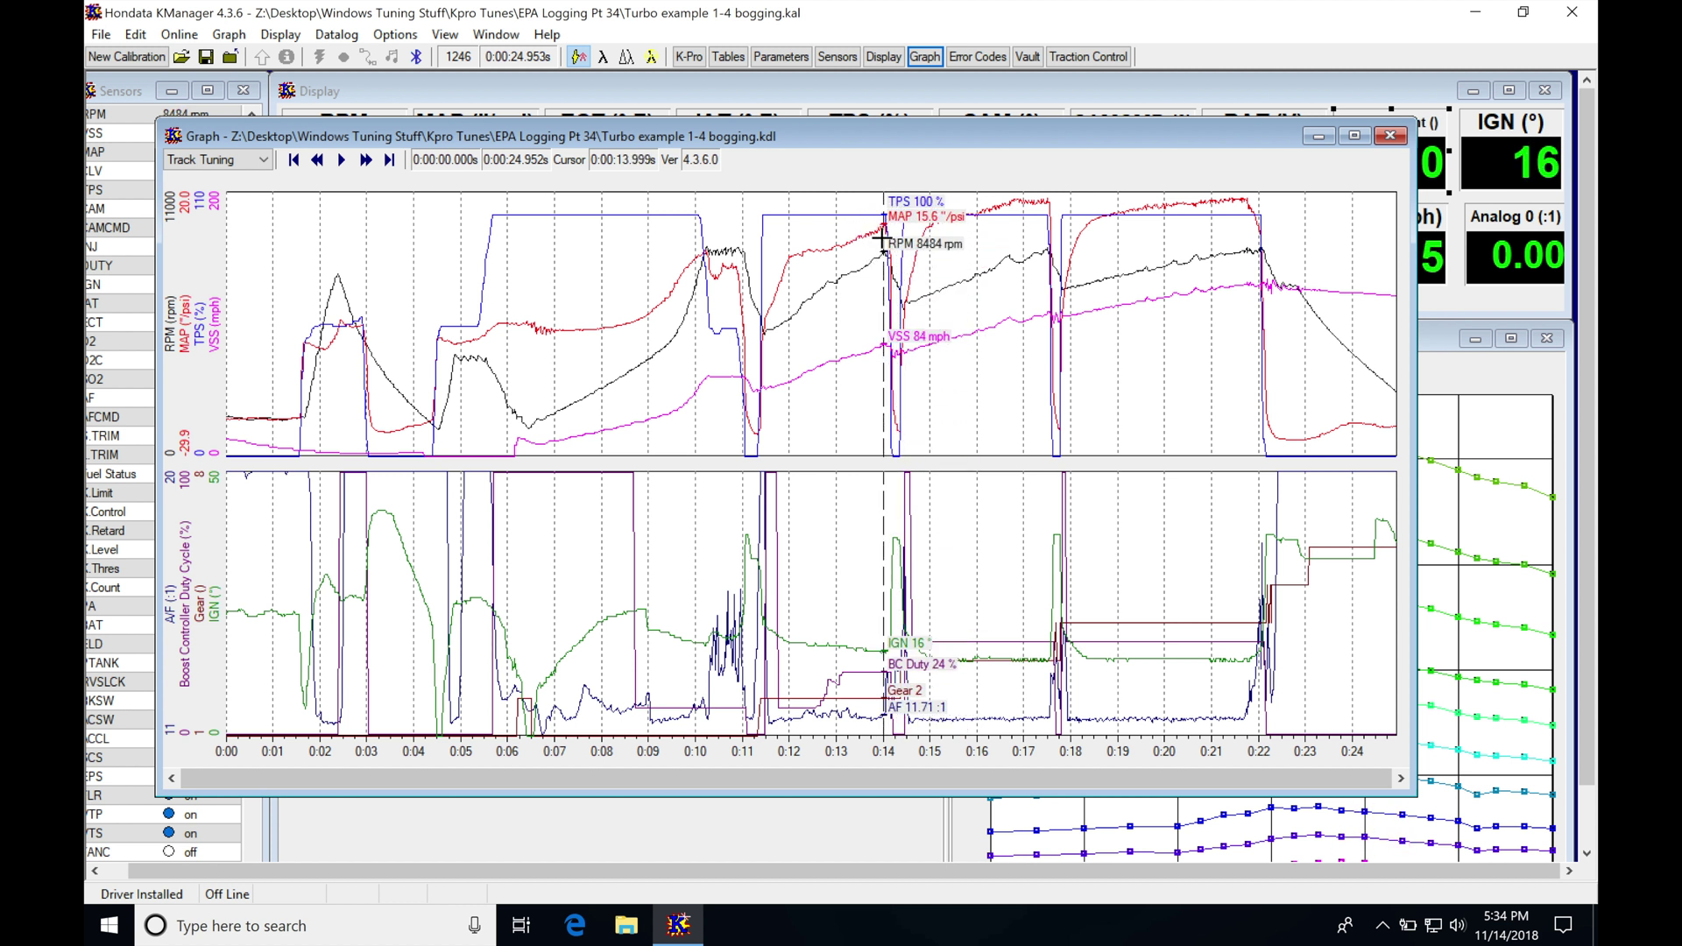
left_click(898, 421)
Step: Drag the cursor through the 2–3 shift to 15.388 s (16.5 psi), then to 19.15 s in fourth
left_click_drag(898, 421, 904, 421)
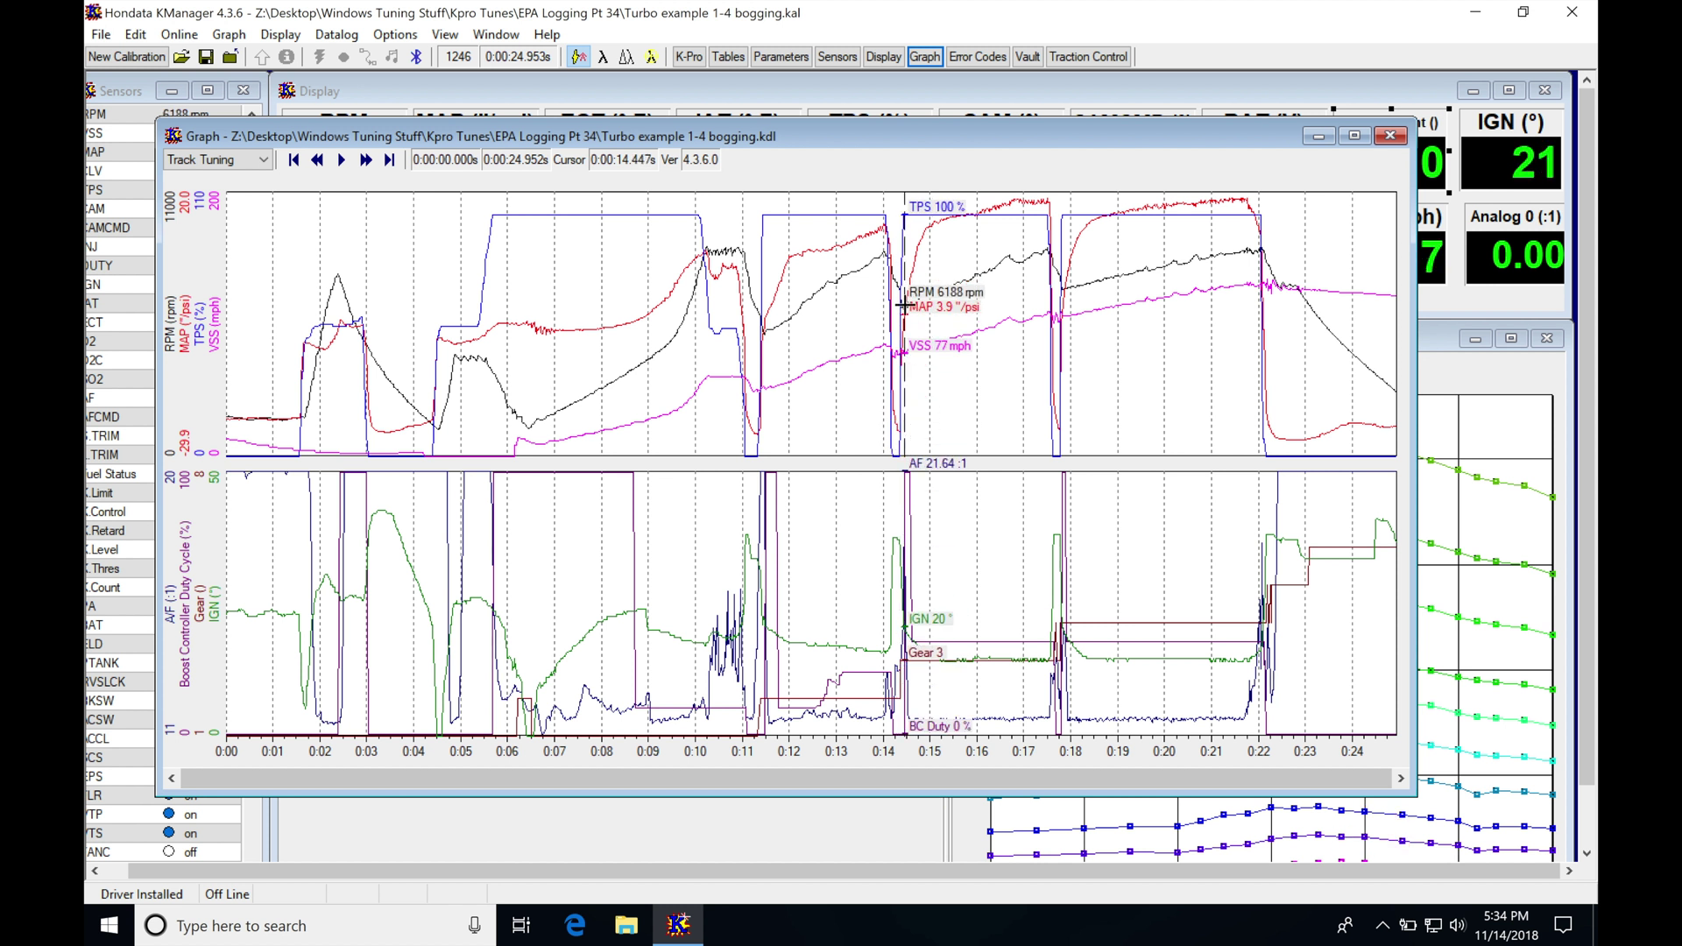
left_click_drag(903, 297, 905, 238)
left_click_drag(907, 226, 947, 215)
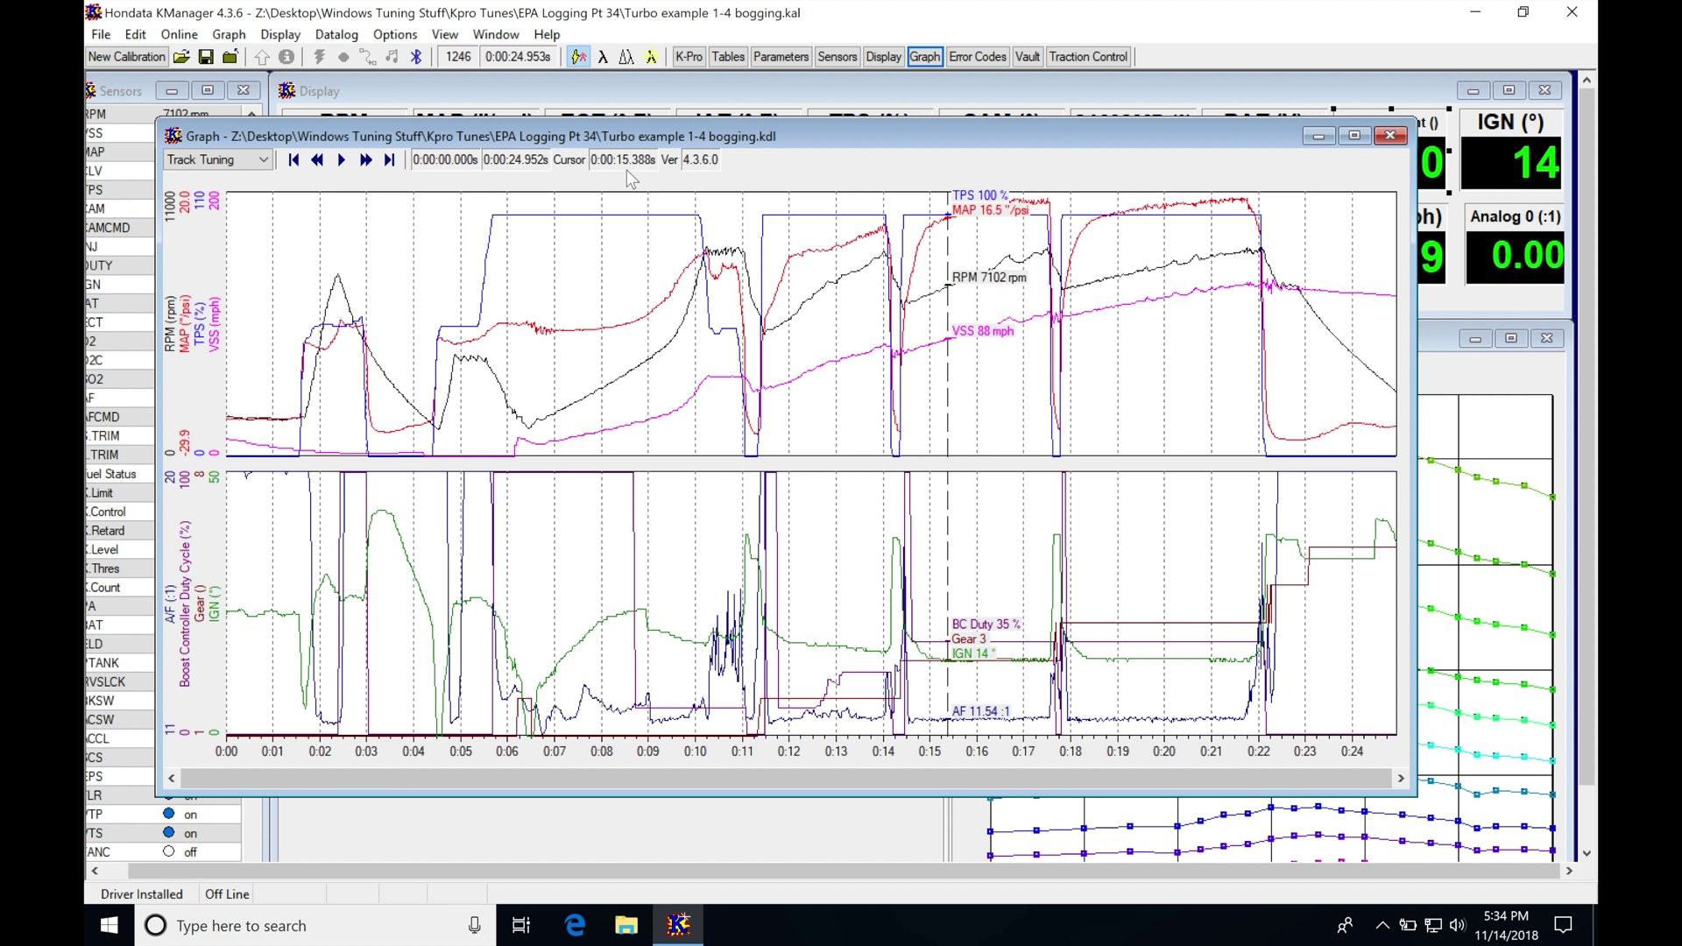
left_click_drag(1051, 249, 1125, 245)
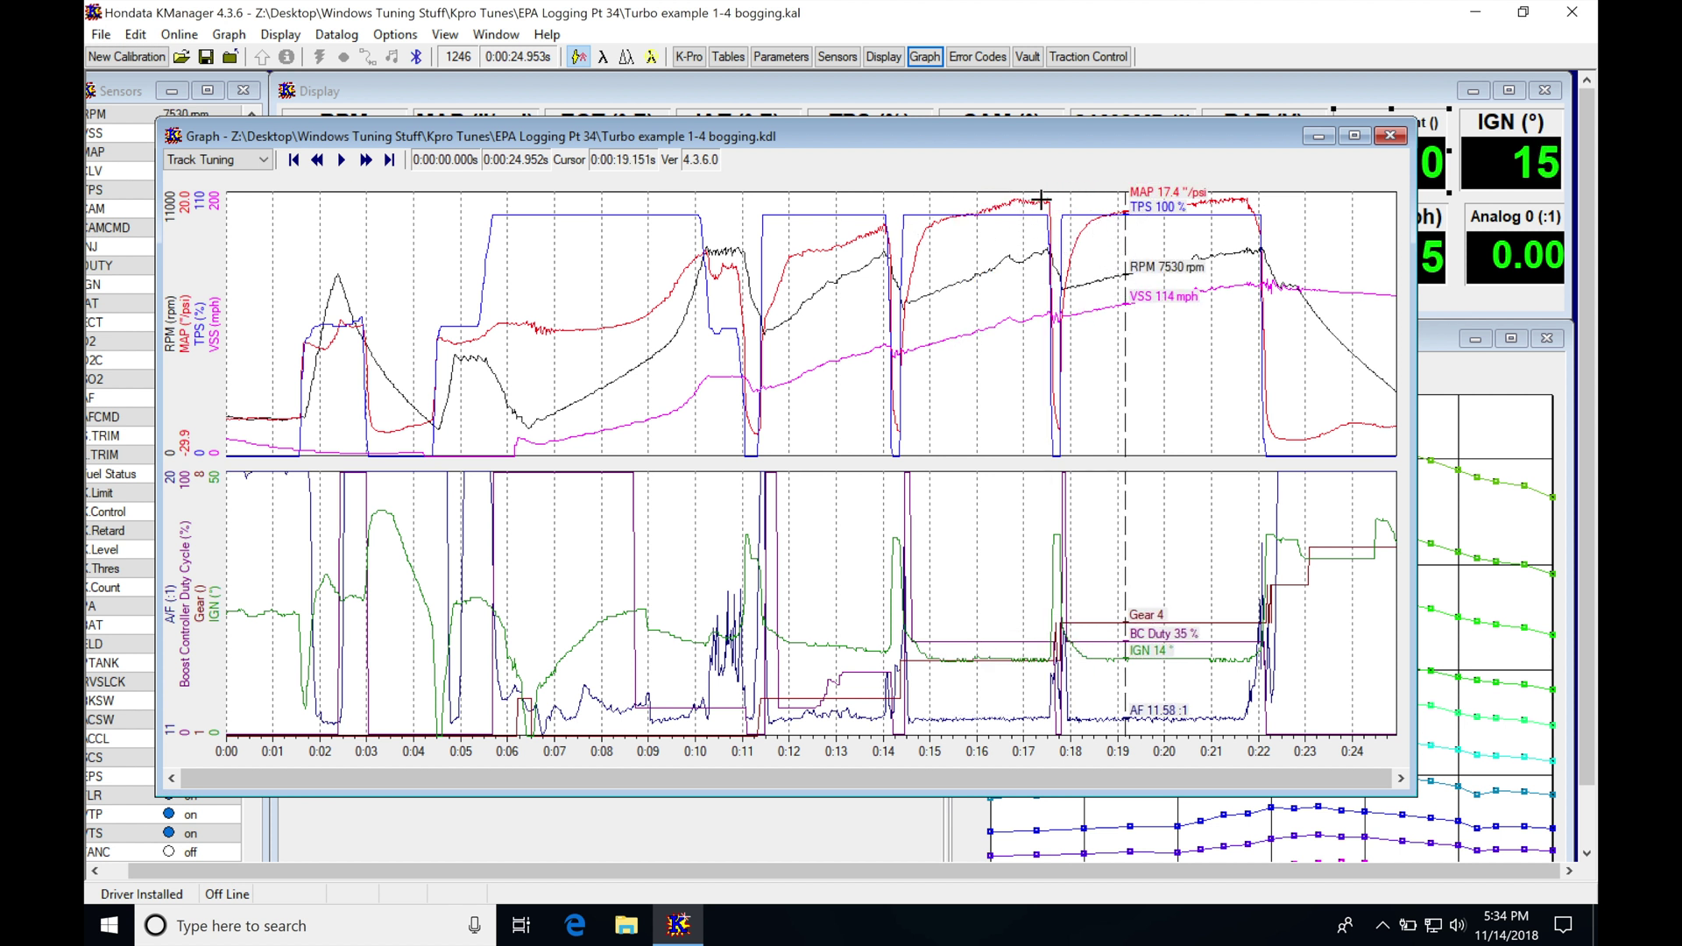
Step: Check the 3–4 shift between 17.40 and 17.90 s, leaving the cursor at 17.807 s with 3.0 psi
left_click(1041, 211)
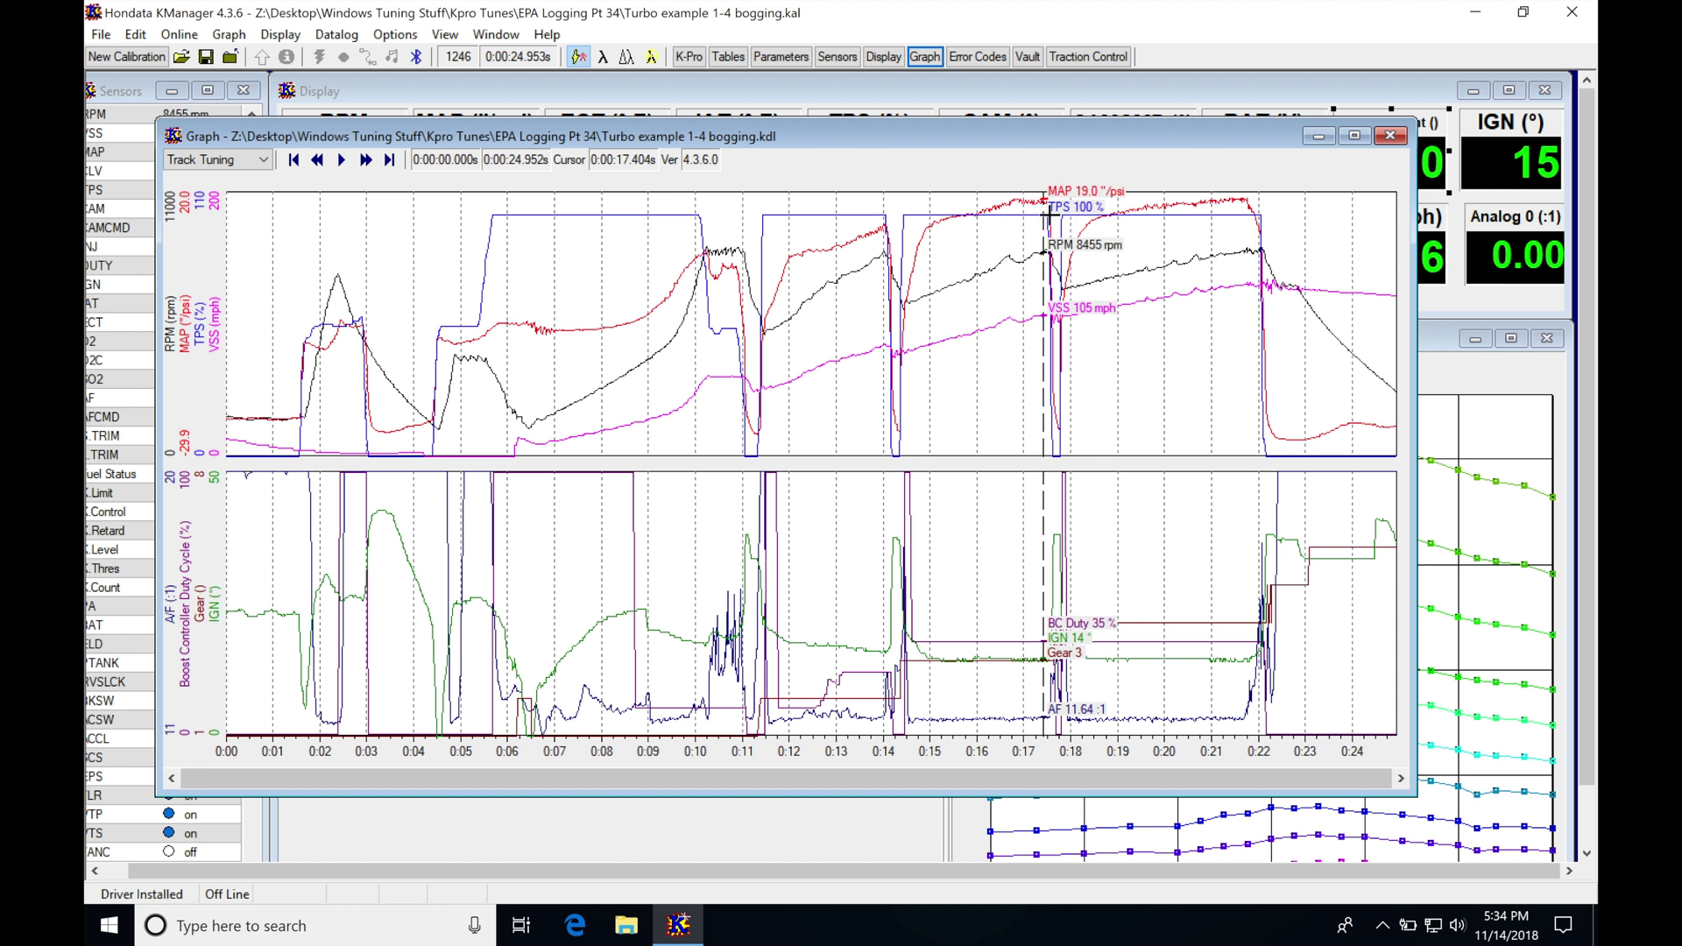
left_click_drag(1048, 211, 1057, 219)
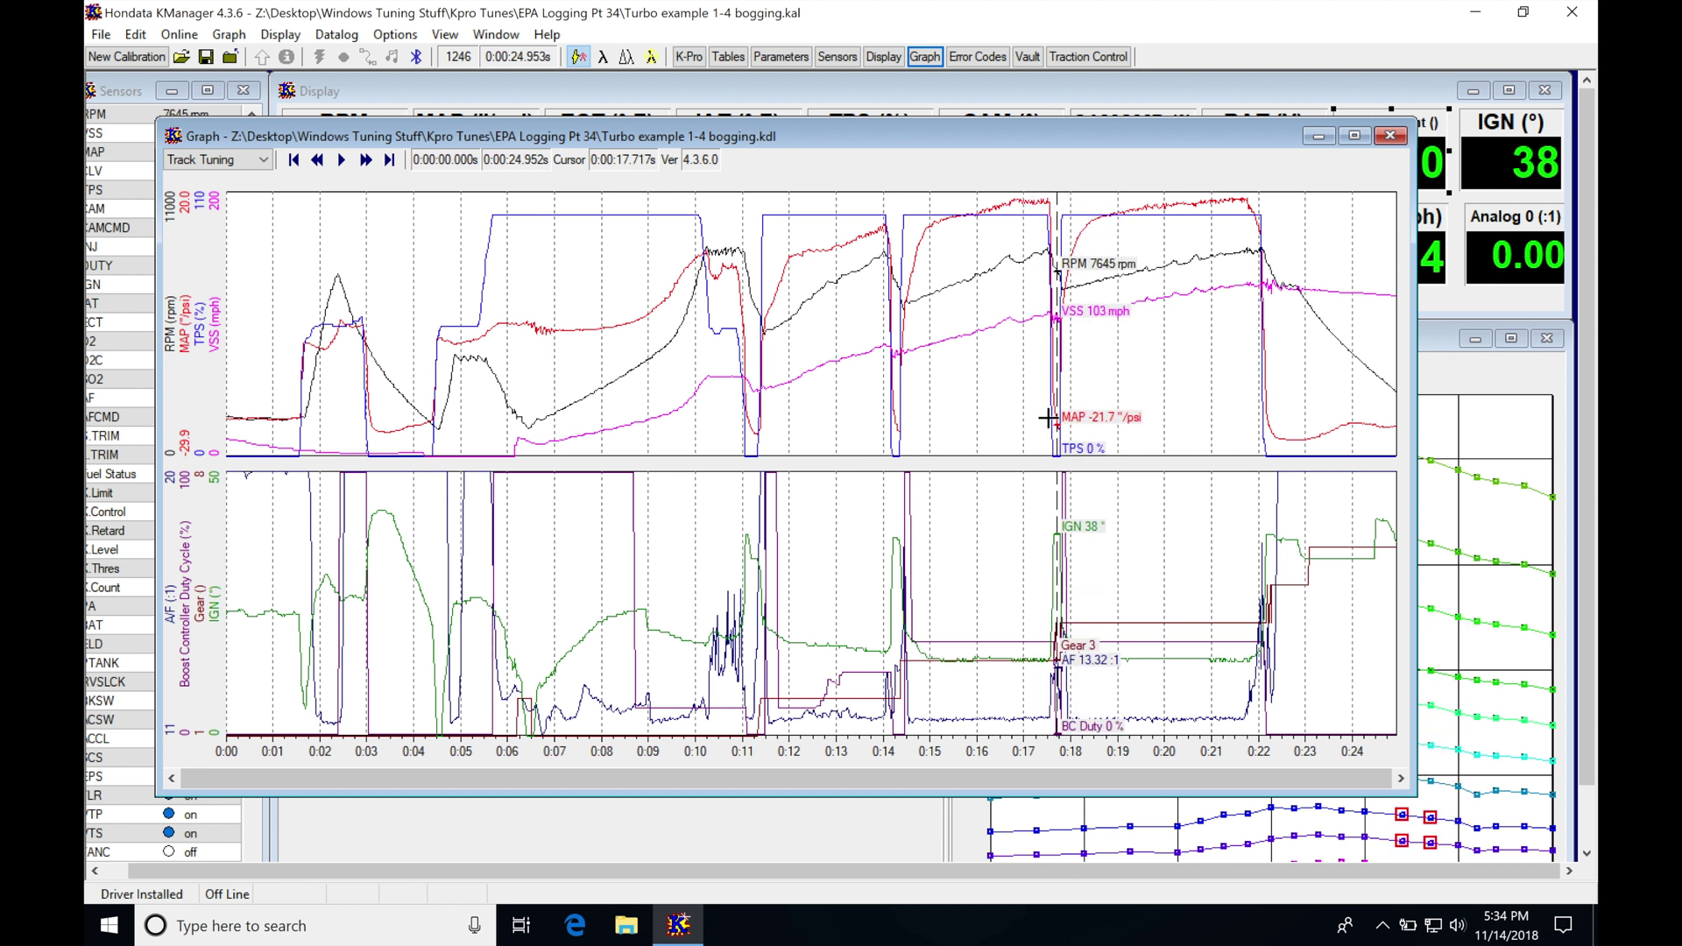
left_click(1066, 301)
left_click_drag(1070, 299, 1111, 267)
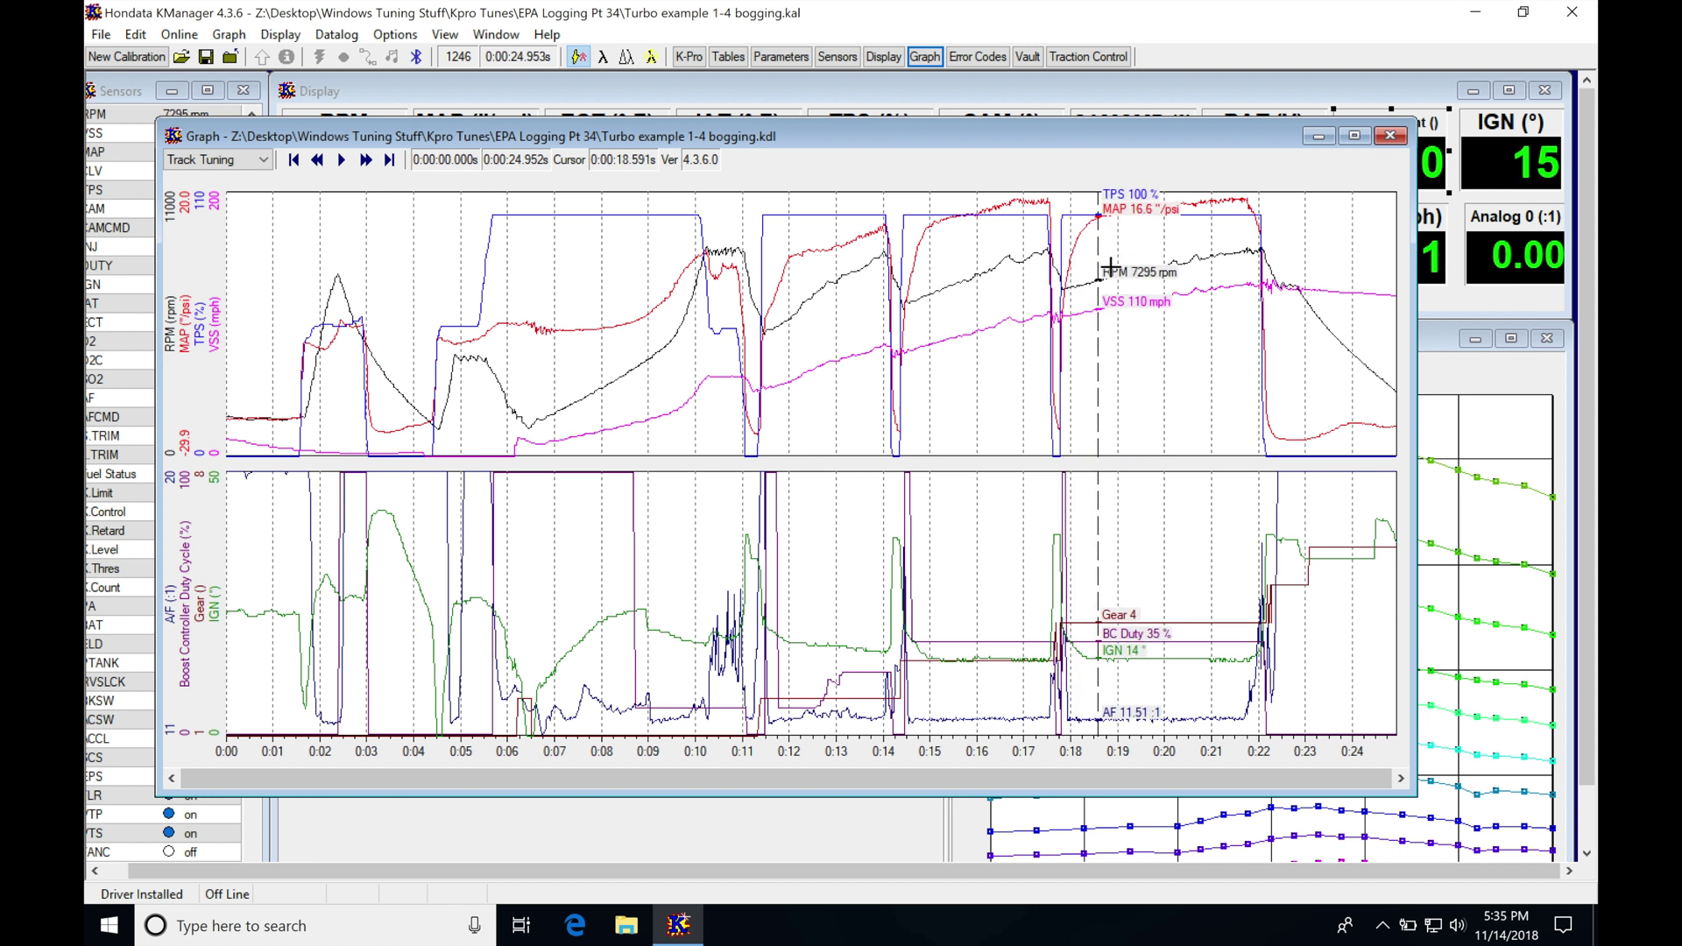
left_click_drag(1140, 205, 1067, 245)
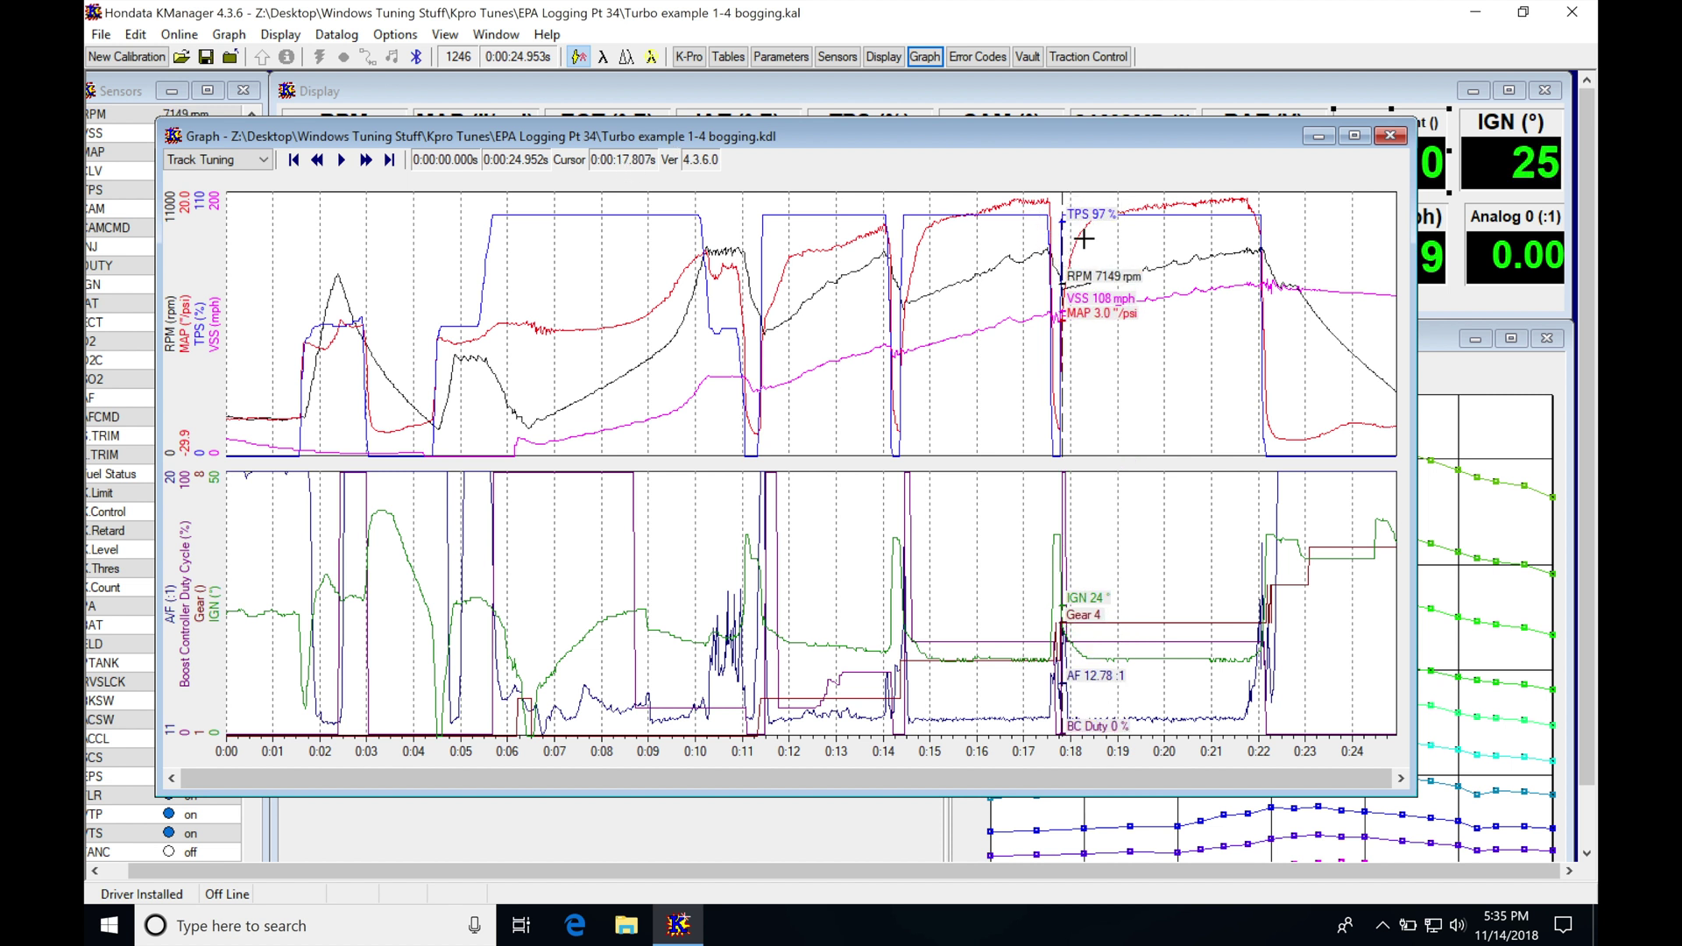